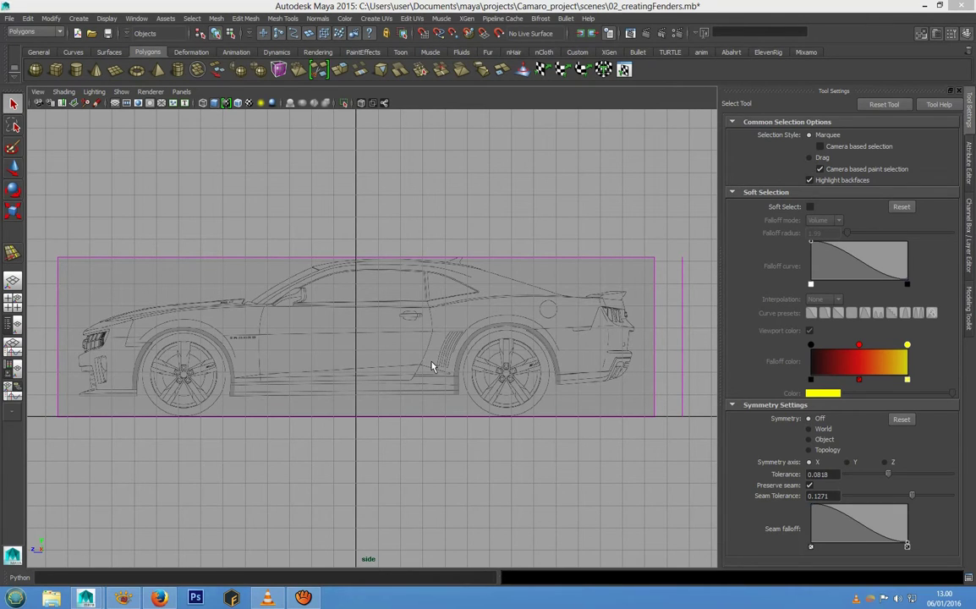
left_click(11, 19)
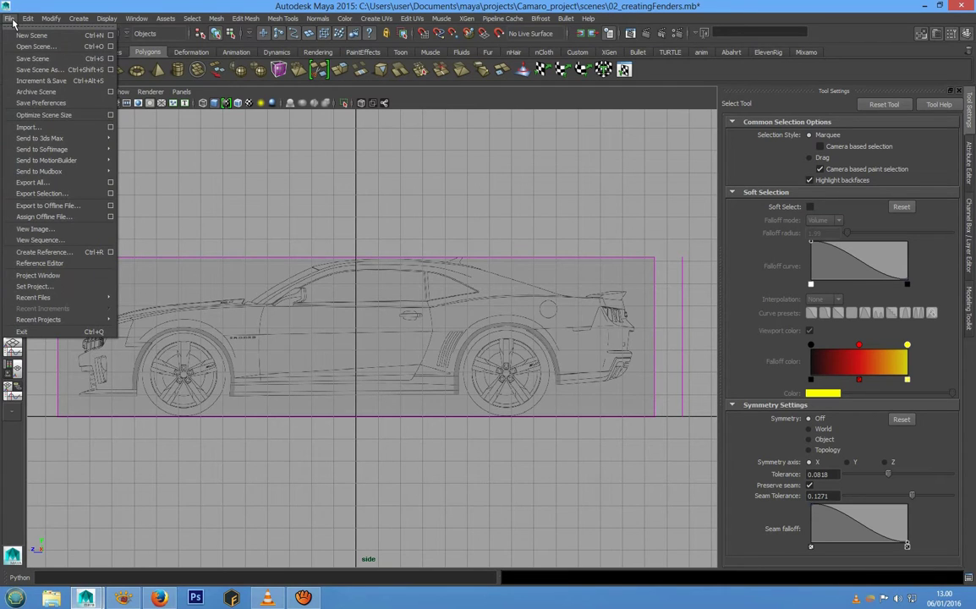
left_click(38, 69)
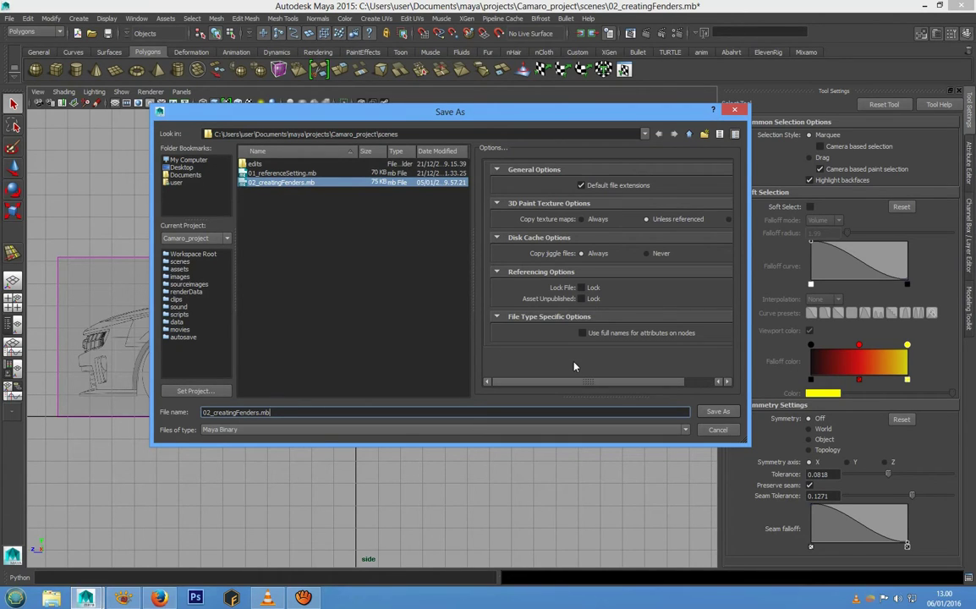
left_click(717, 431)
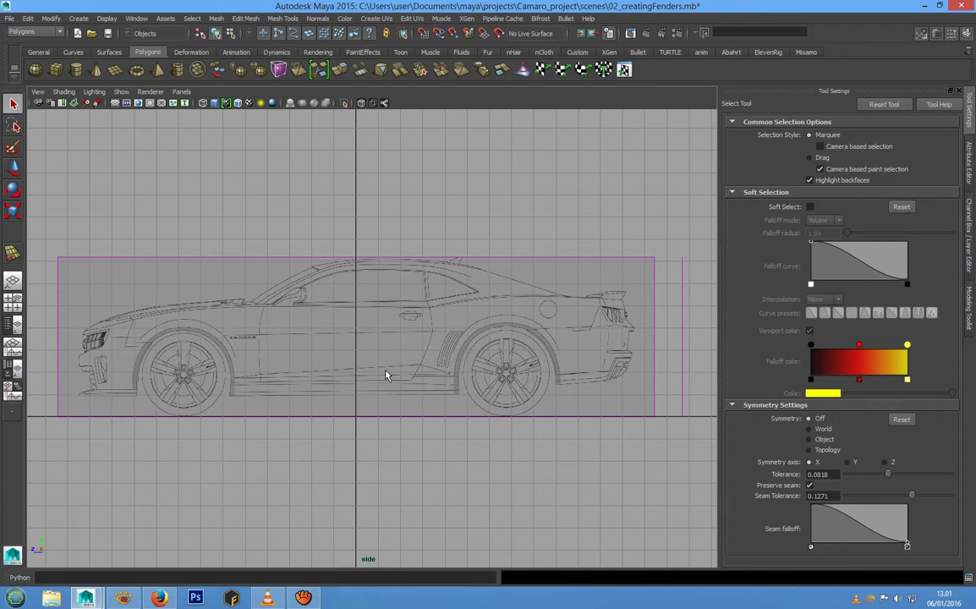
Step: Examine the door and side-skirt lines between the two wheels on the side-view blueprint
scroll(368, 409, "up", 3)
middle_click_drag(371, 408, 485, 393, "alt")
scroll(444, 335, "up", 3)
scroll(447, 364, "up", 2)
middle_click_drag(425, 365, 437, 364, "alt")
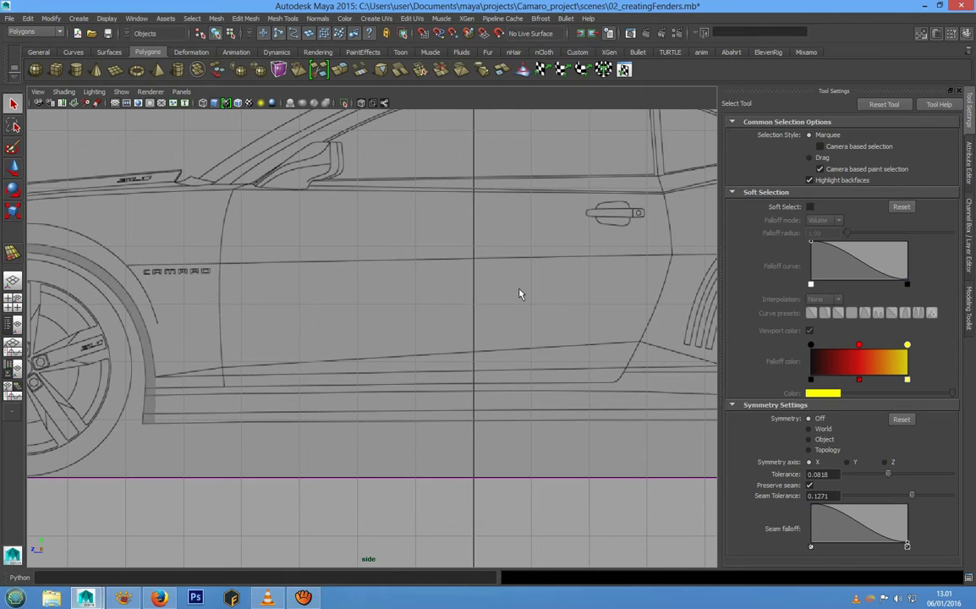
scroll(456, 330, "down", 5)
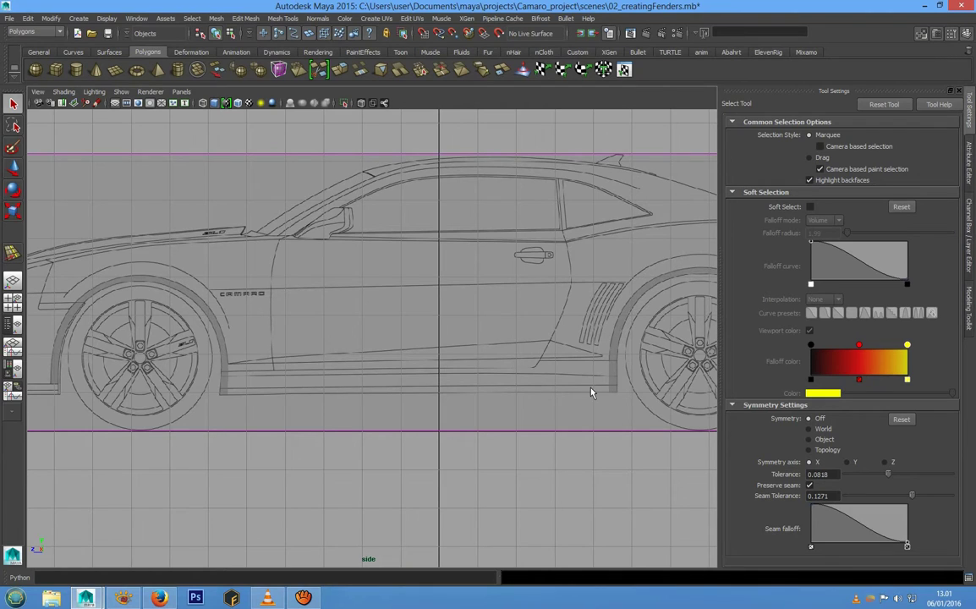
scroll(217, 423, "up", 2)
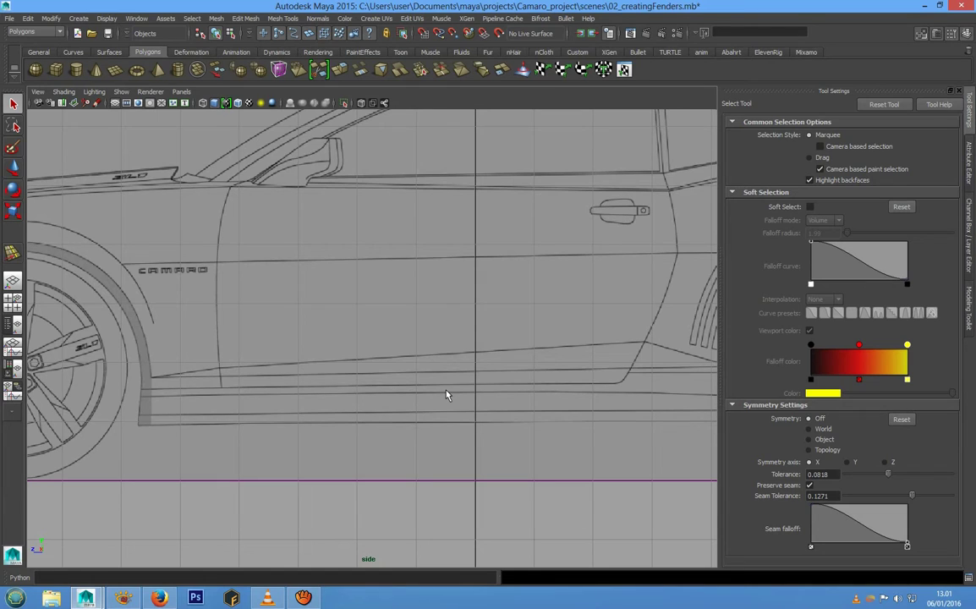
middle_click_drag(303, 441, 451, 430, "alt")
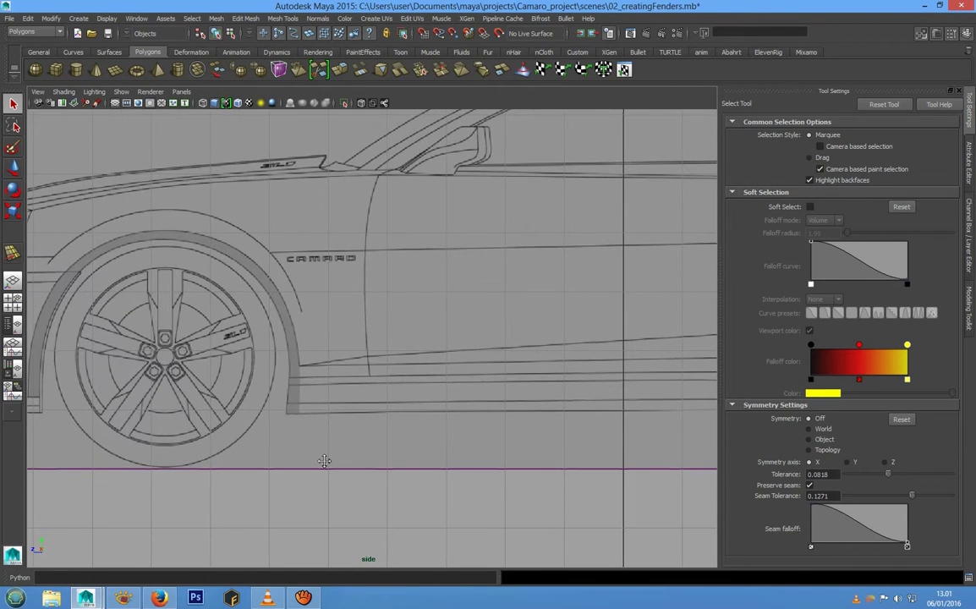
Step: Select the fender arch mesh around the wheels and show its channel attributes
scroll(324, 466, "up", 4)
left_click(271, 380)
scroll(438, 407, "down", 6)
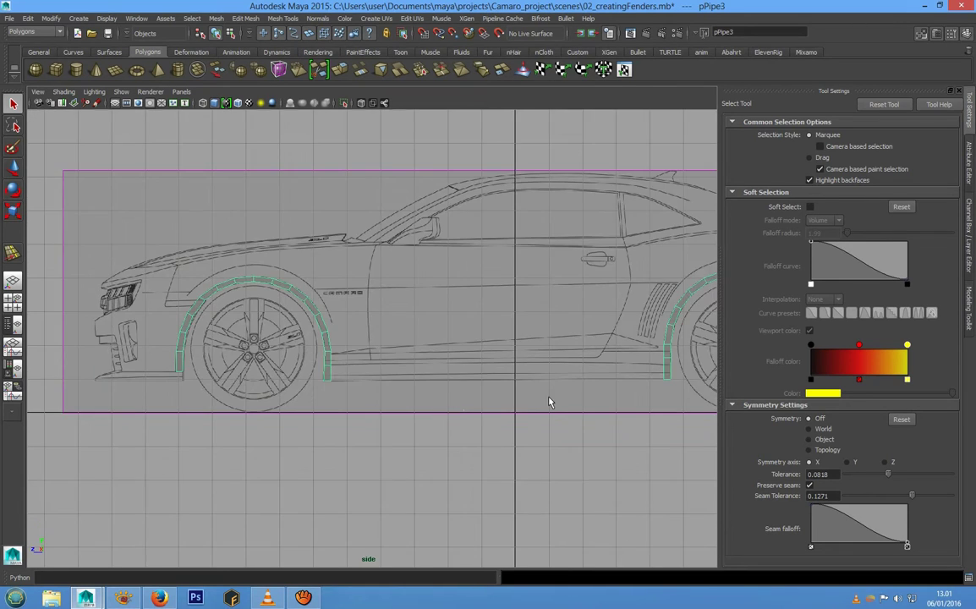
left_click(968, 245)
middle_click_drag(392, 442, 337, 420, "alt")
scroll(337, 479, "up", 2)
scroll(326, 474, "up", 1)
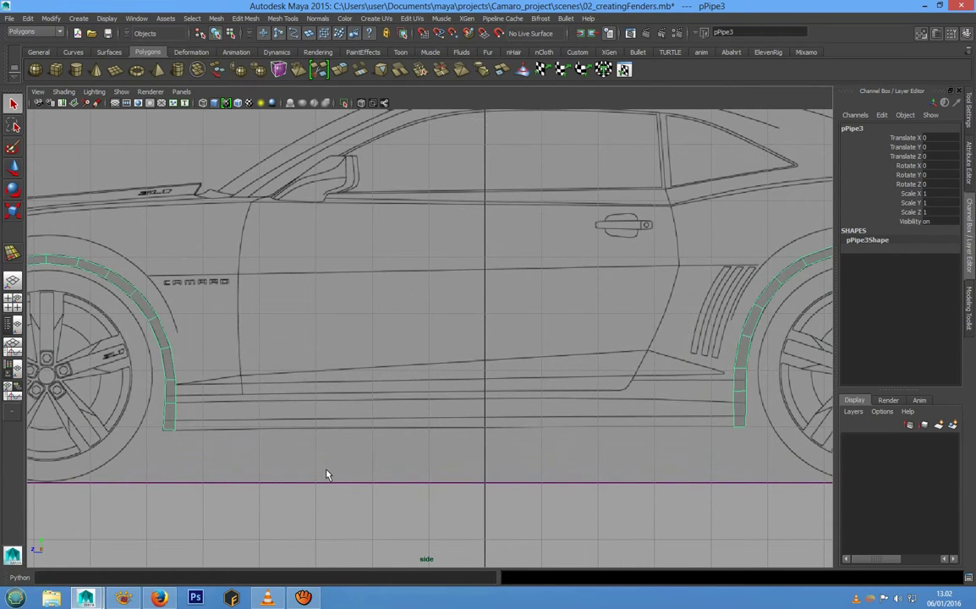
Step: Examine where the side-skirt lines of the blueprint meet the lower rear end of the front fender and the rear fender
middle_click_drag(273, 516, 375, 447, "alt")
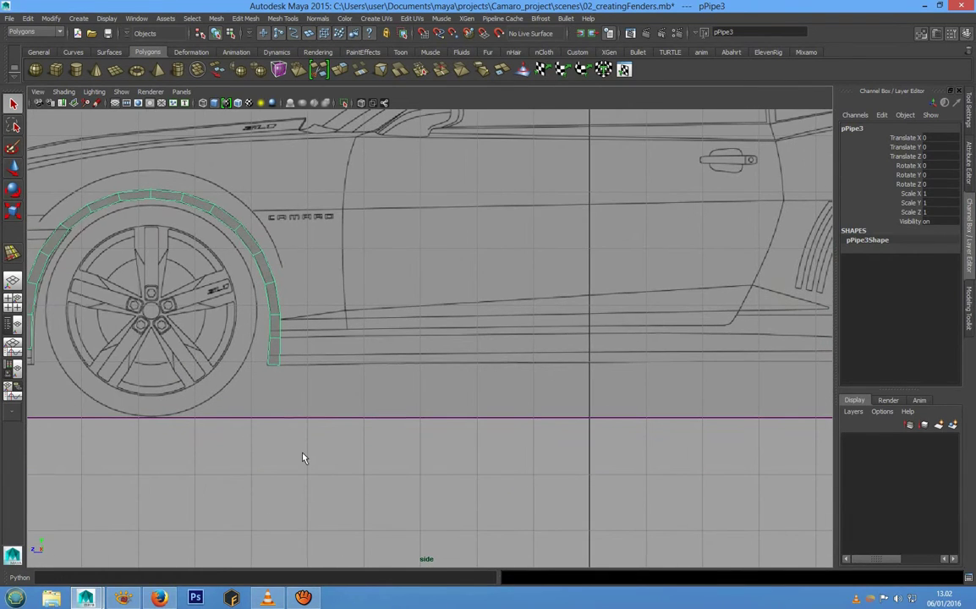
scroll(302, 457, "up", 4)
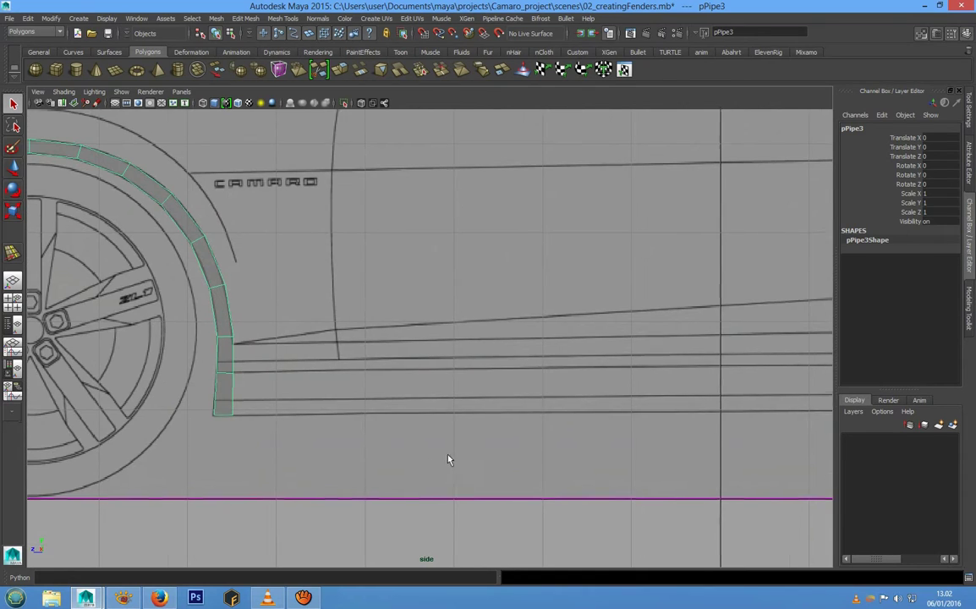
scroll(454, 456, "down", 3)
middle_click_drag(379, 448, 569, 426, "alt")
scroll(451, 435, "up", 3)
middle_click_drag(389, 439, 341, 399, "alt")
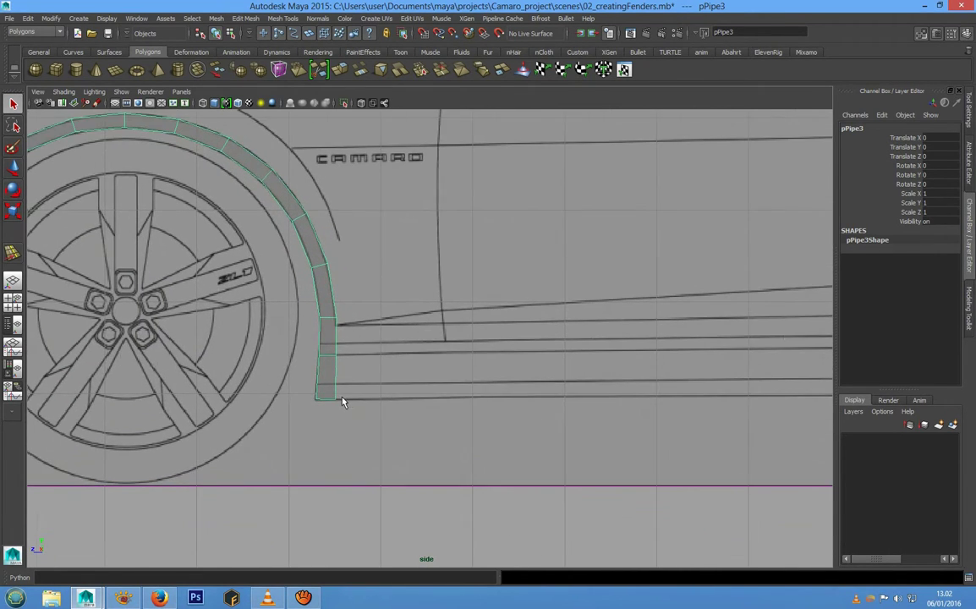
scroll(402, 408, "up", 3)
middle_click_drag(401, 408, 442, 399, "alt")
scroll(400, 414, "up", 2)
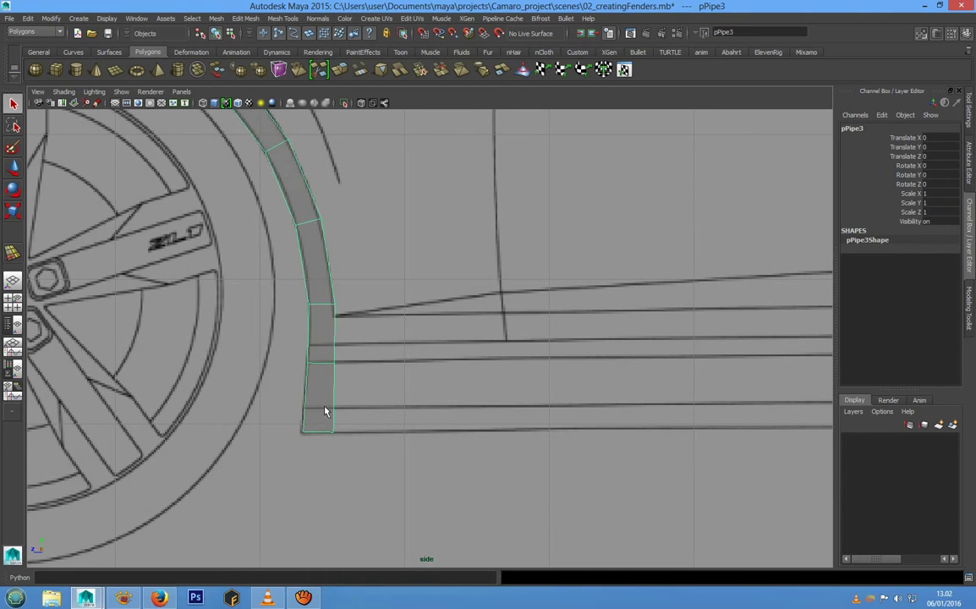
middle_click_drag(347, 383, 322, 453, "alt")
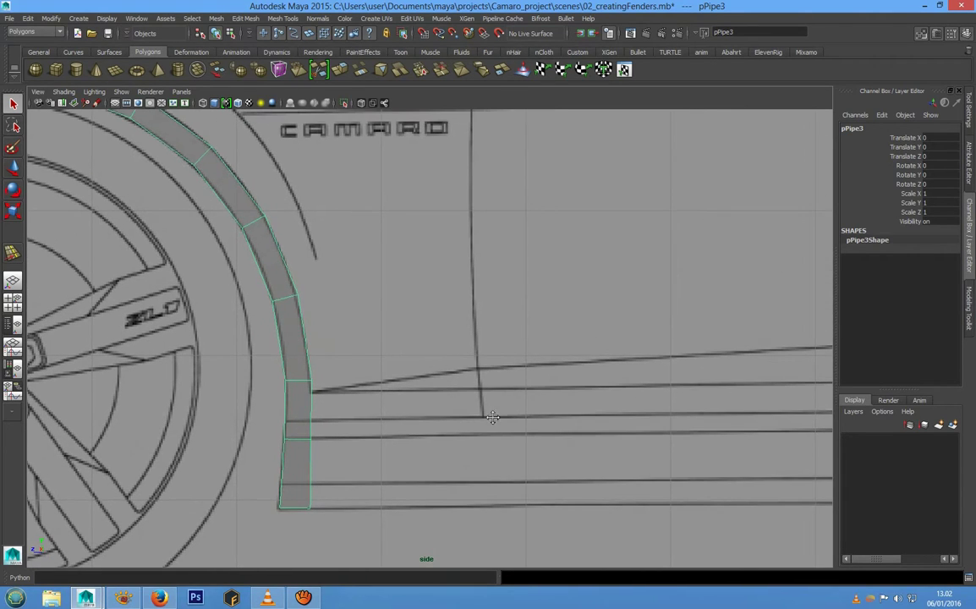
middle_click_drag(549, 414, 431, 410, "alt")
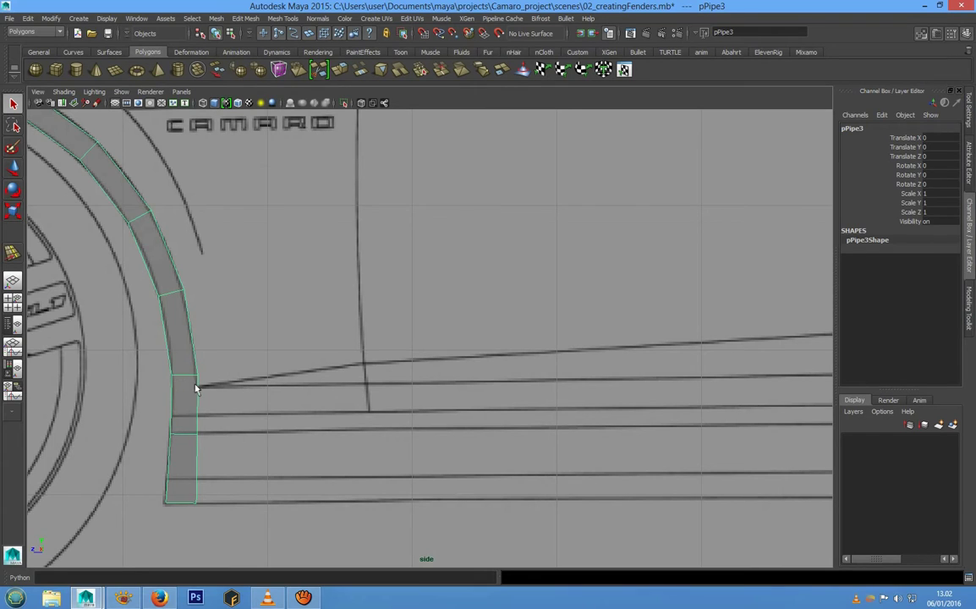
scroll(638, 378, "down", 5)
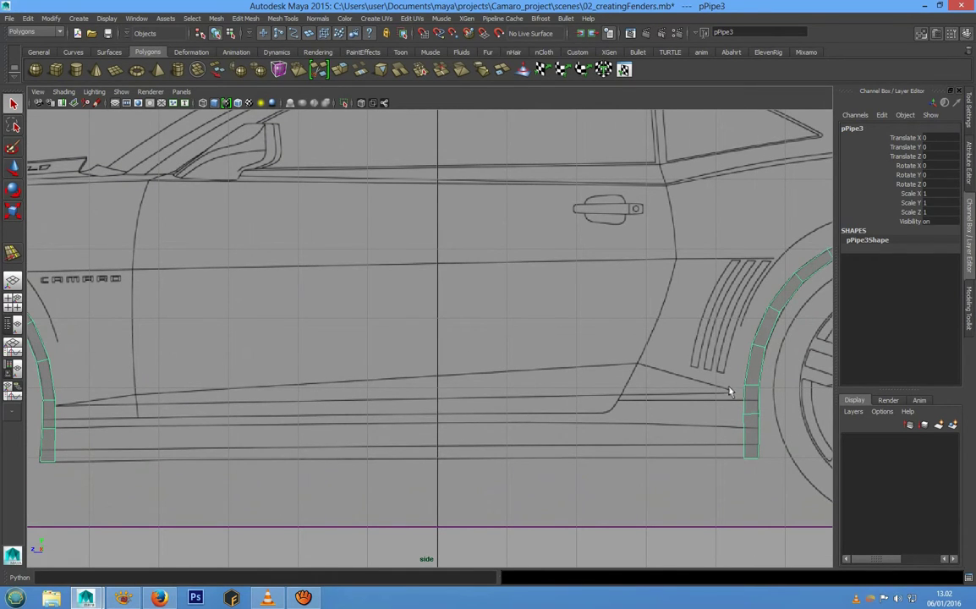
Step: Insert an edge loop across the front fender's lower rear end, where the top side-skirt line meets it
left_click(606, 400)
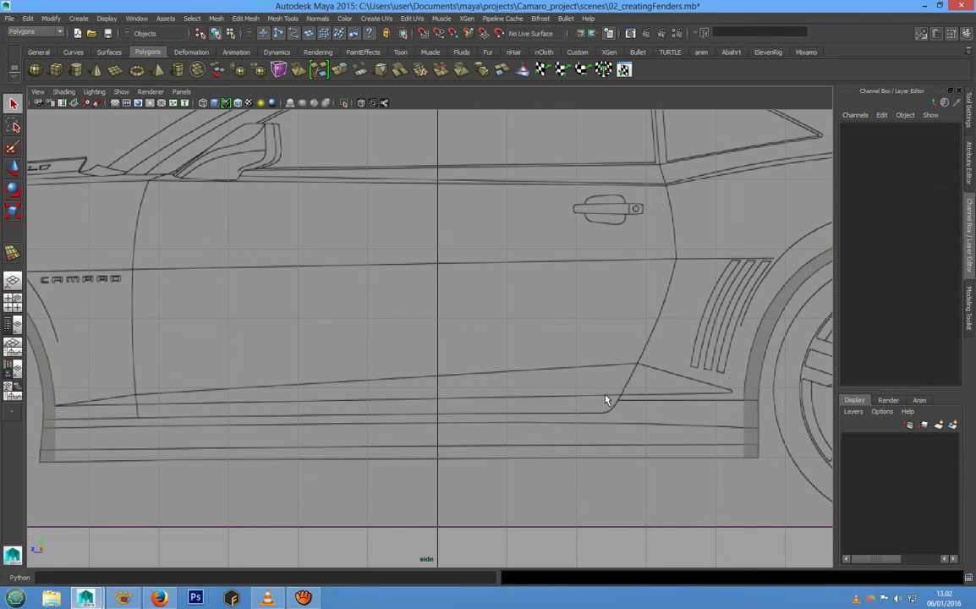
left_click(50, 390)
left_click_drag(150, 405, 499, 383, "alt")
scroll(487, 385, "up", 4)
middle_click_drag(476, 385, 378, 375, "alt")
scroll(394, 324, "up", 2)
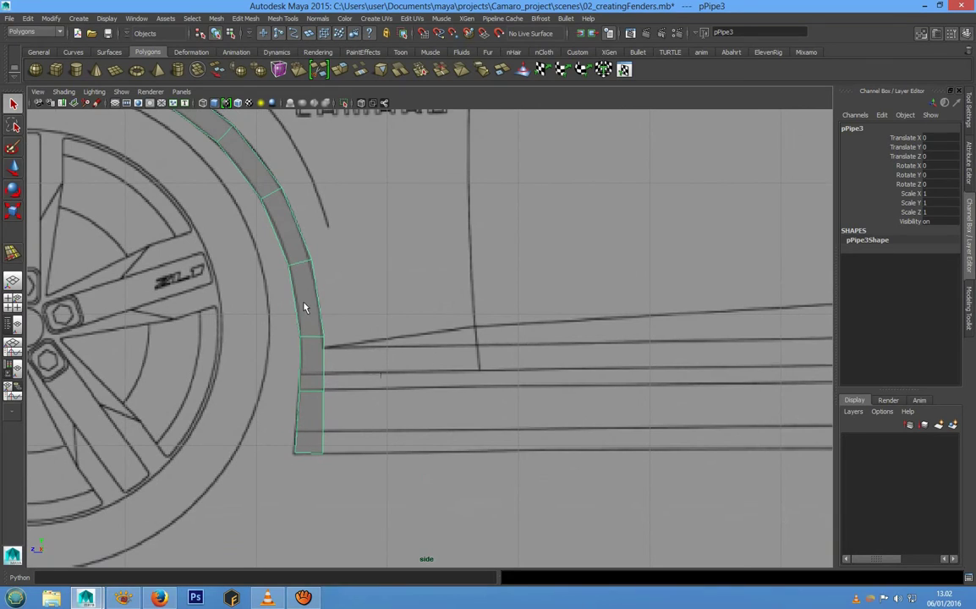
middle_click_drag(479, 322, 416, 334, "alt")
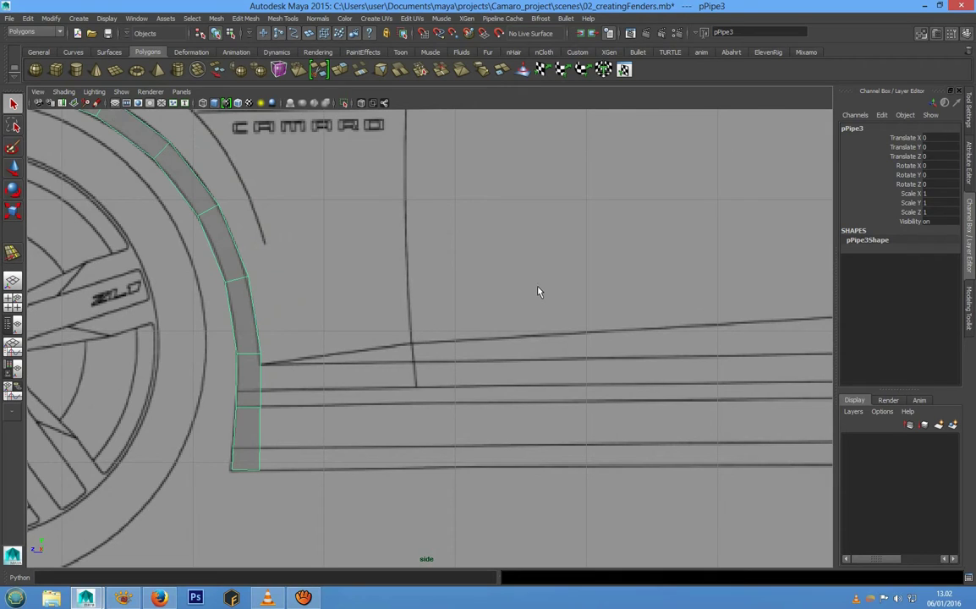
key("space")
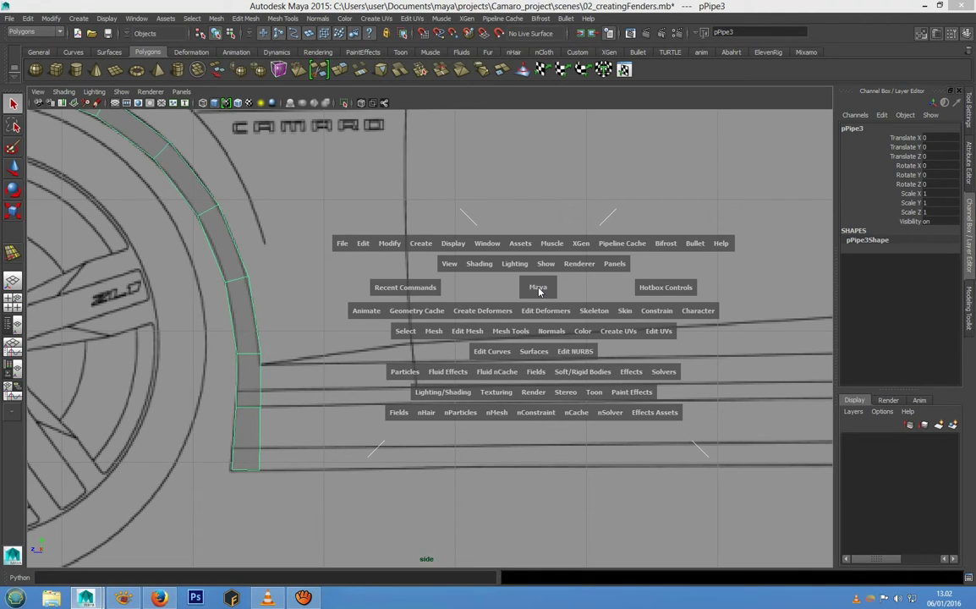
left_click(498, 335)
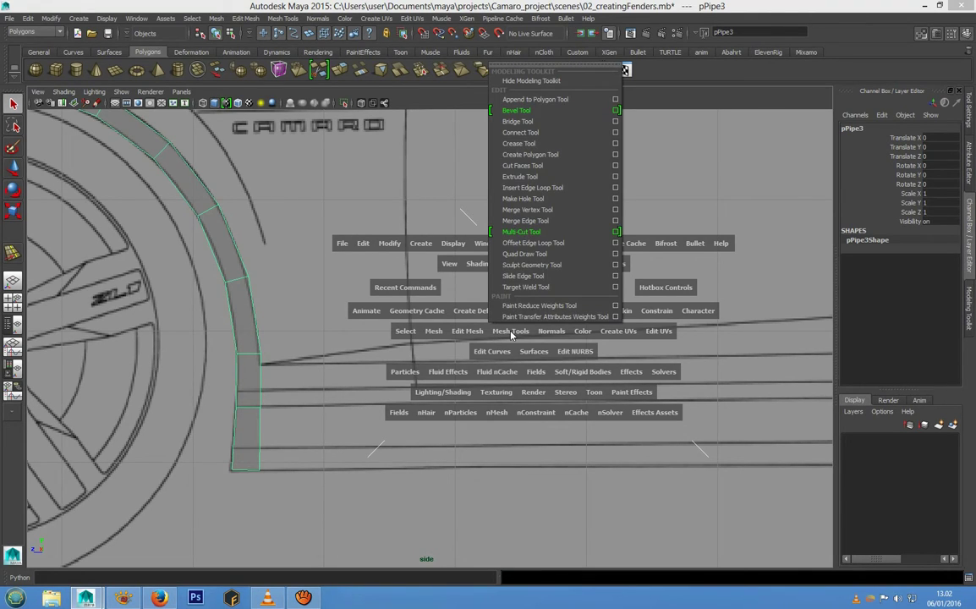
left_click(561, 188)
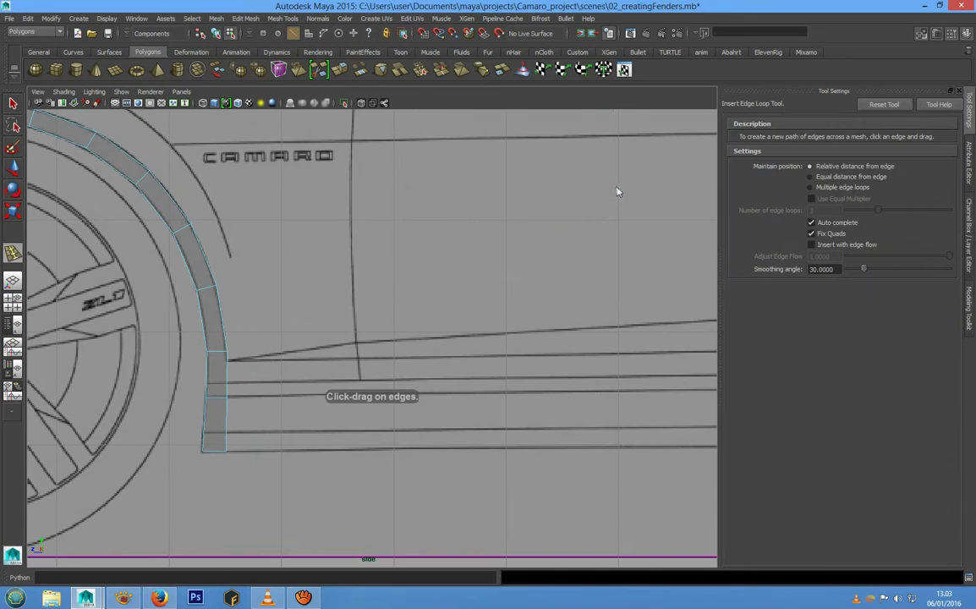
scroll(378, 361, "down", 4)
middle_click_drag(379, 360, 370, 396, "alt")
scroll(400, 387, "up", 2)
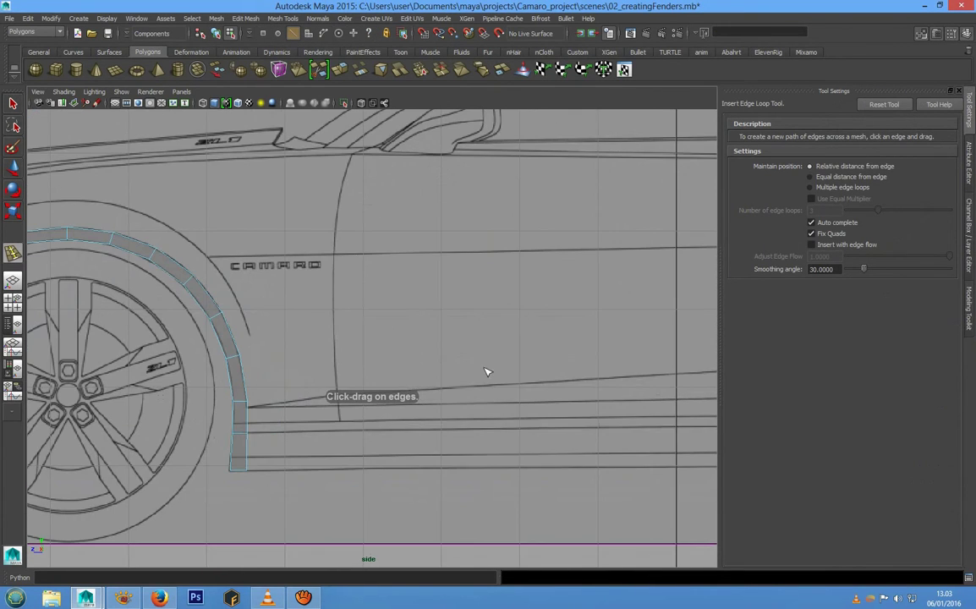
middle_click_drag(487, 371, 461, 372, "alt")
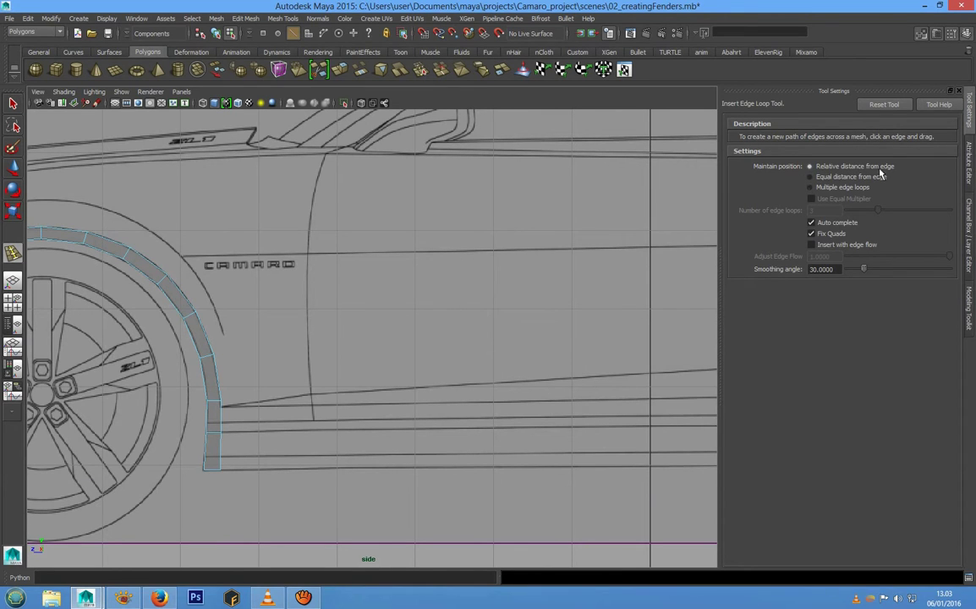
scroll(325, 448, "up", 3)
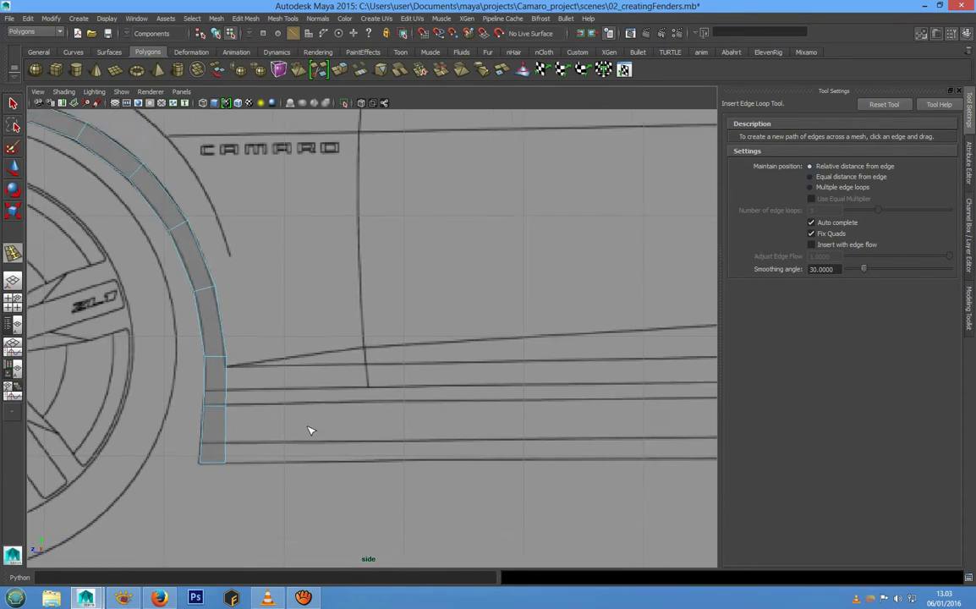
scroll(275, 446, "up", 4)
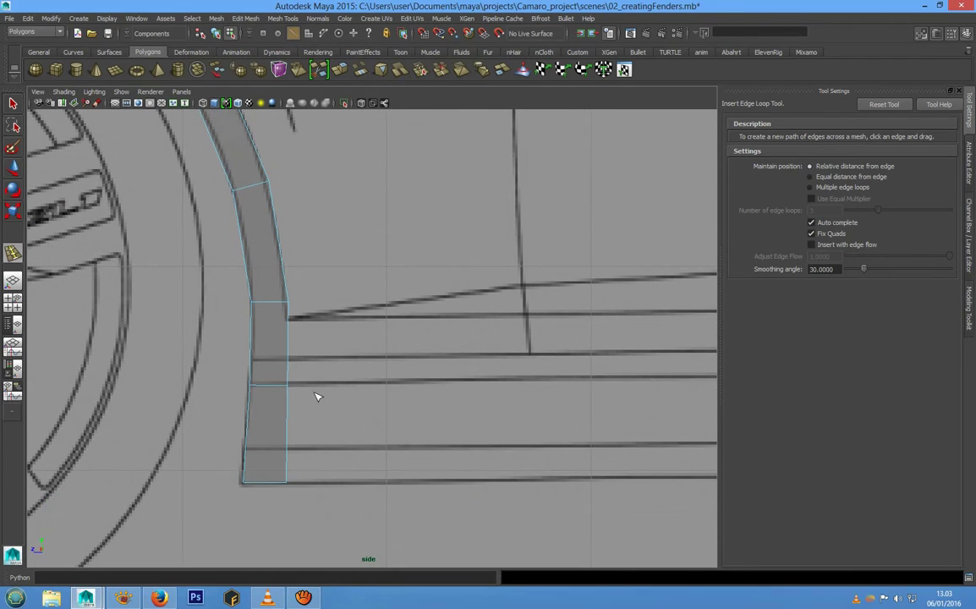
scroll(325, 419, "up", 2)
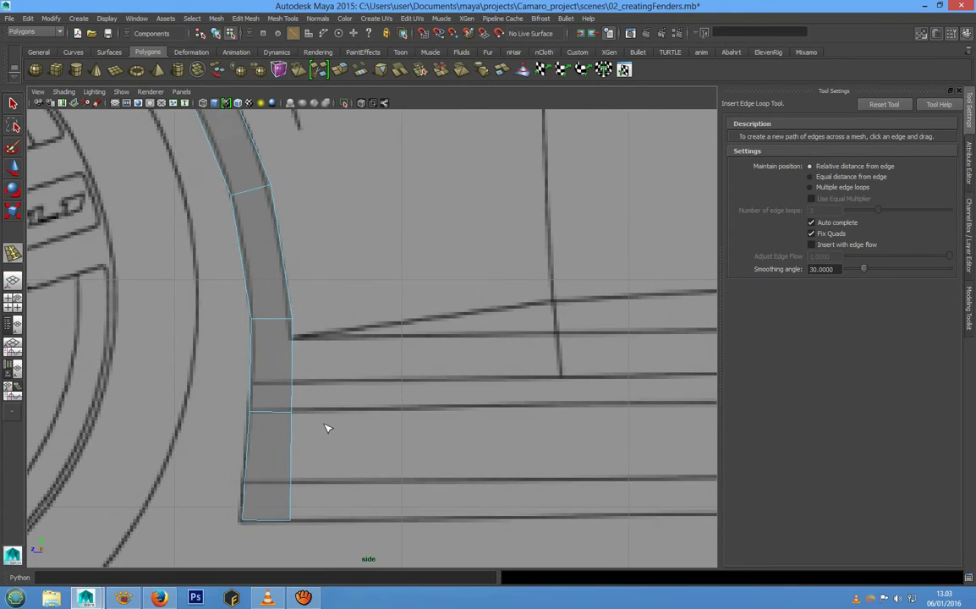
middle_click_drag(324, 424, 338, 401, "alt")
left_click_drag(306, 332, 306, 323)
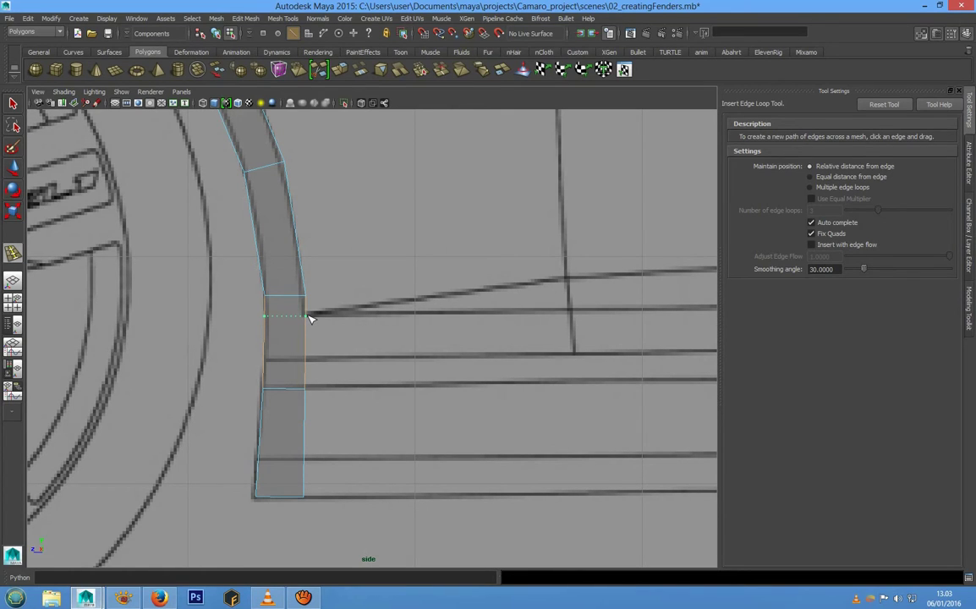
left_click(309, 318)
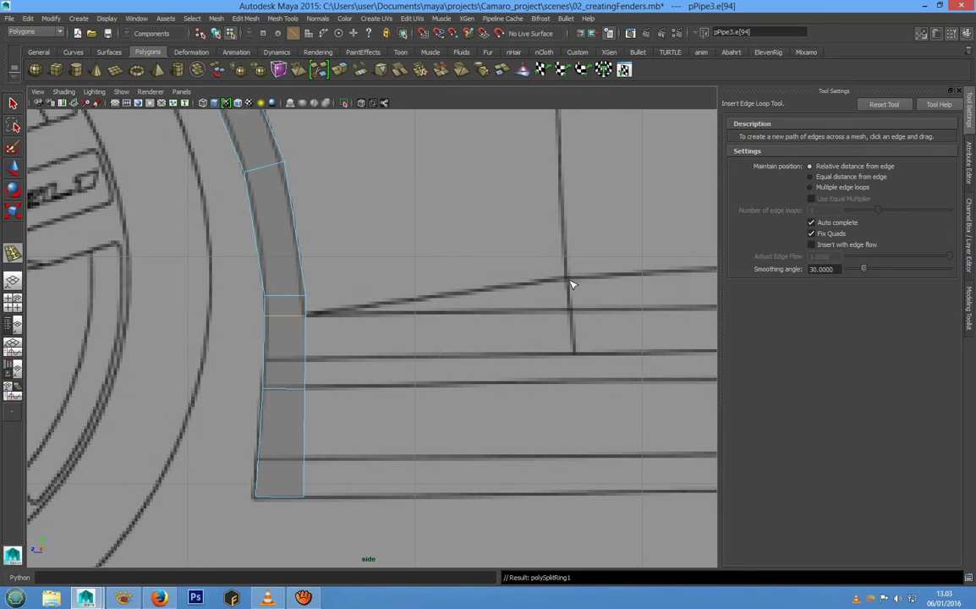
Step: Insert a second edge loop across the front fender's lower rear end, level with the door's bottom line
scroll(320, 386, "down", 5)
scroll(246, 413, "up", 5)
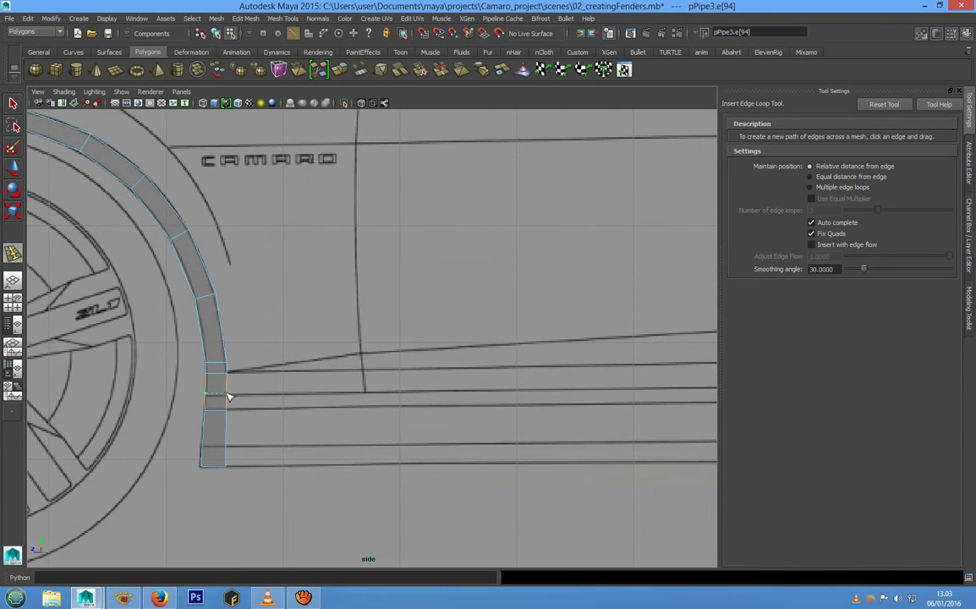
left_click(227, 395)
middle_click_drag(425, 394, 301, 409, "alt")
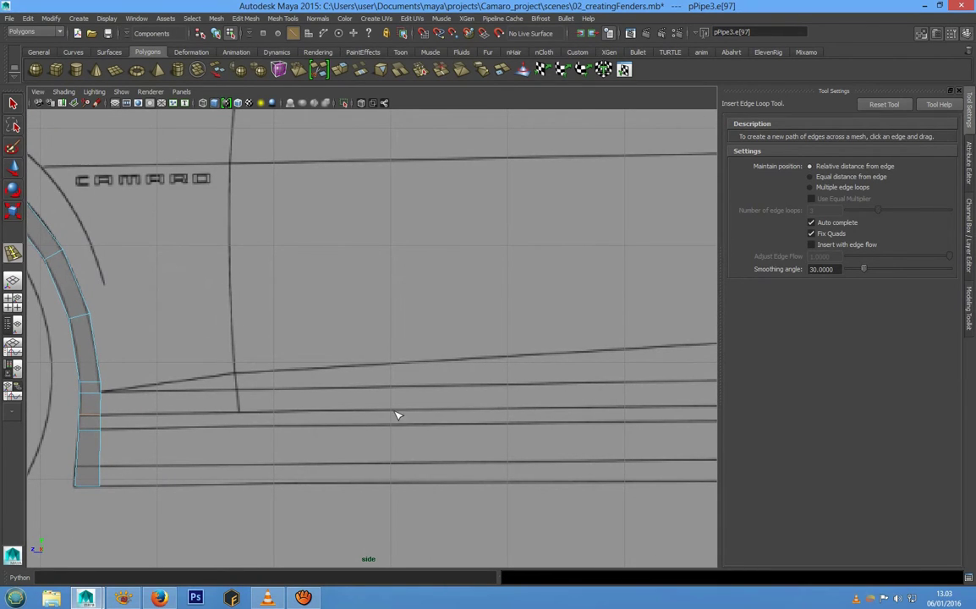
Step: Insert a third edge loop near the front fender's bottom edge, level with the lower side-skirt line
middle_click_drag(179, 453, 372, 408, "alt")
scroll(248, 440, "up", 2)
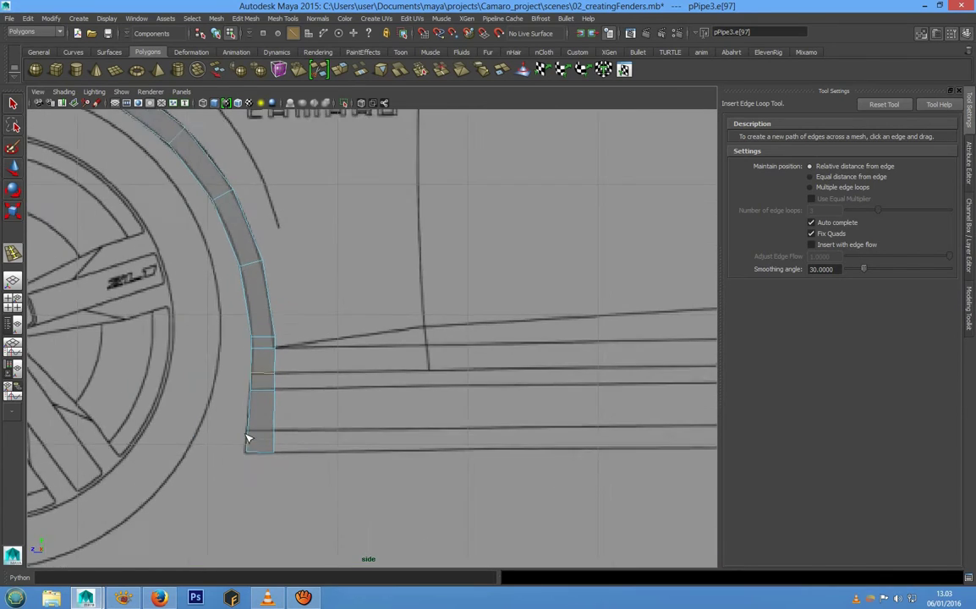
middle_click_drag(248, 434, 248, 390, "alt")
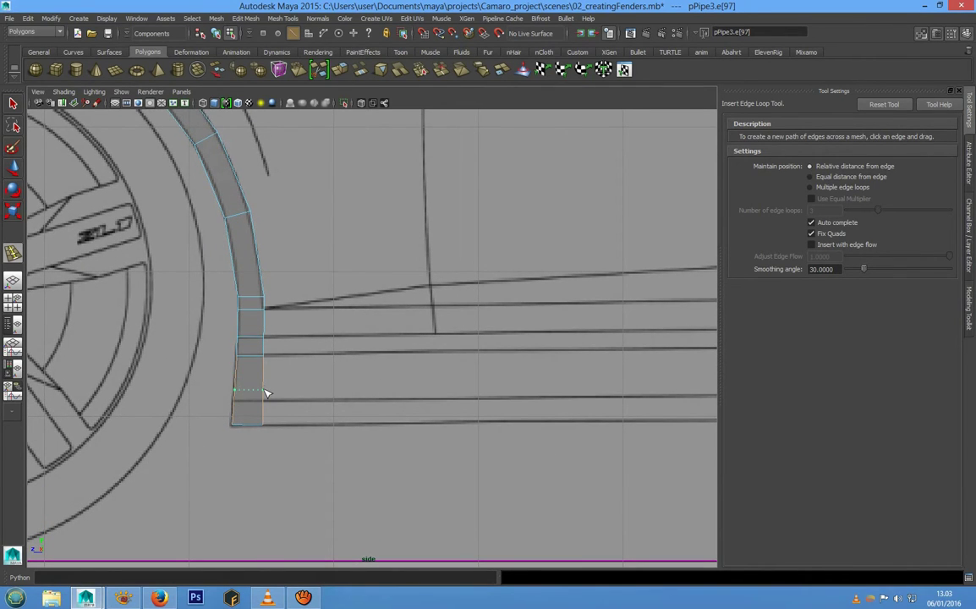
left_click(264, 404)
middle_click_drag(498, 407, 292, 387, "alt")
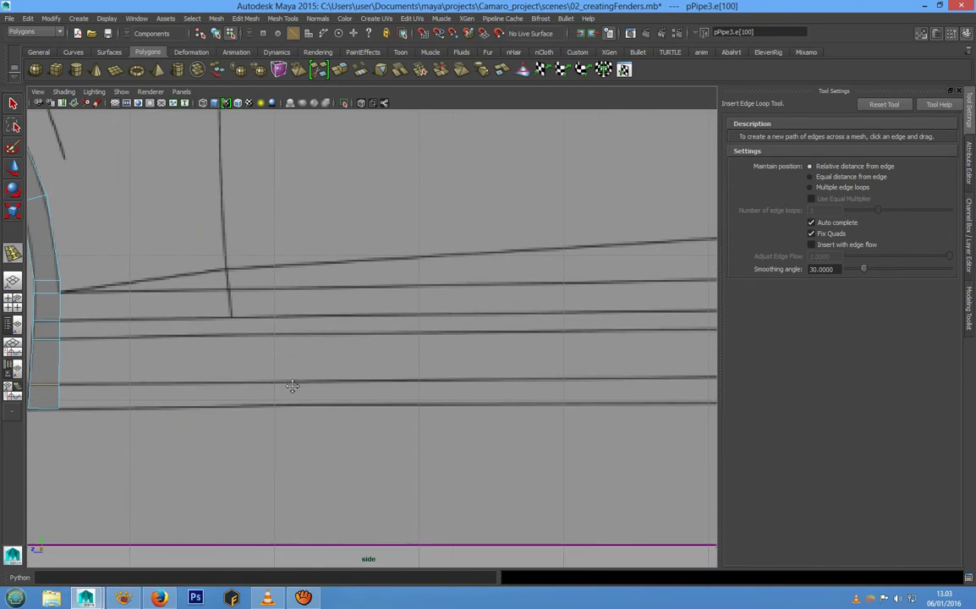
Step: Insert edge loops across the rear fender's lower front end, level with the two side-skirt lines above its bottom edge
scroll(551, 376, "down", 5)
middle_click_drag(551, 377, 275, 375, "alt")
scroll(445, 371, "up", 6)
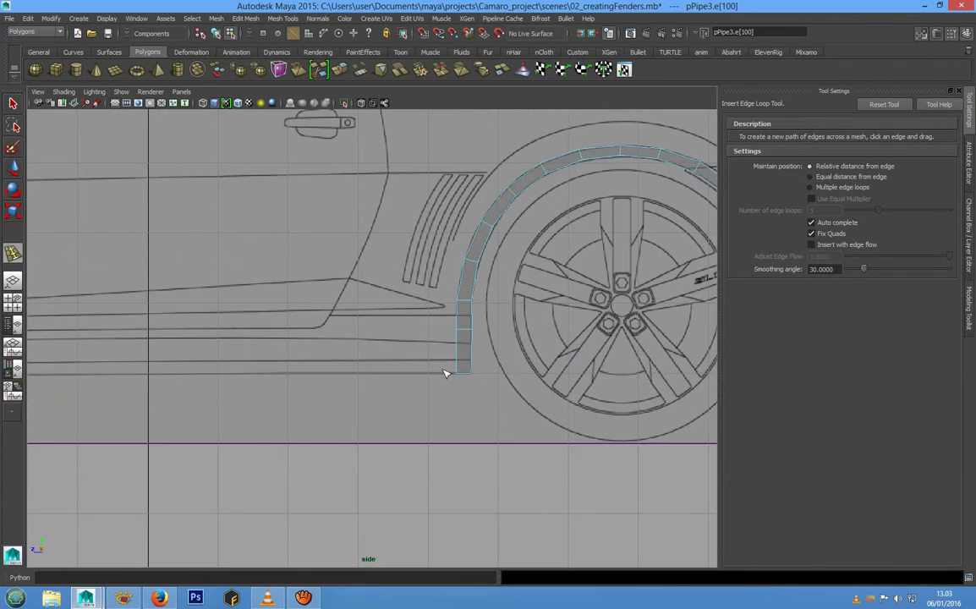
middle_click_drag(498, 365, 311, 377, "alt")
scroll(308, 377, "up", 4)
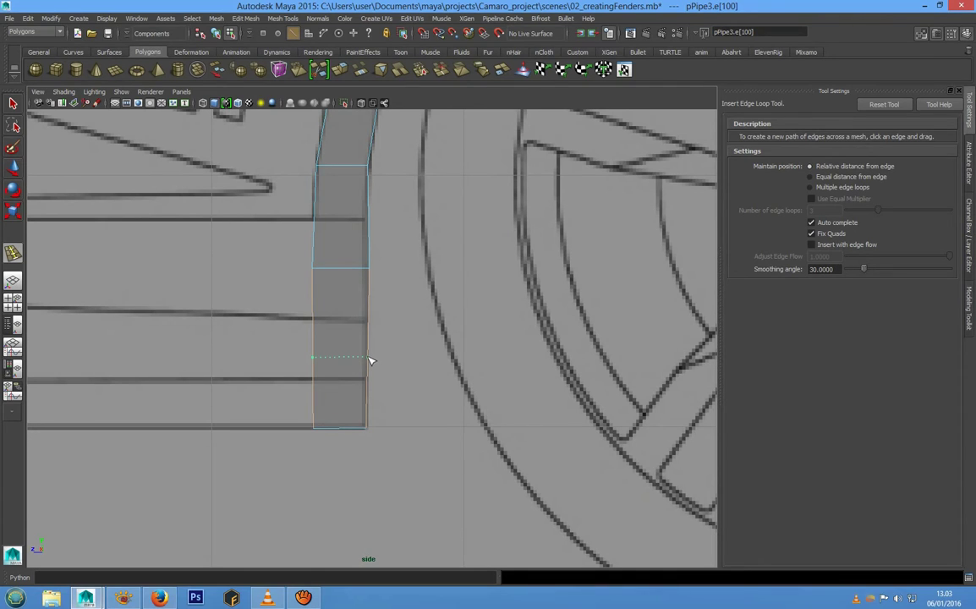
left_click(368, 382)
Step: Align the vertices at the rear fender's lower front end with the blueprint contour and return the mesh to object mode
middle_click_drag(362, 355, 372, 423, "alt")
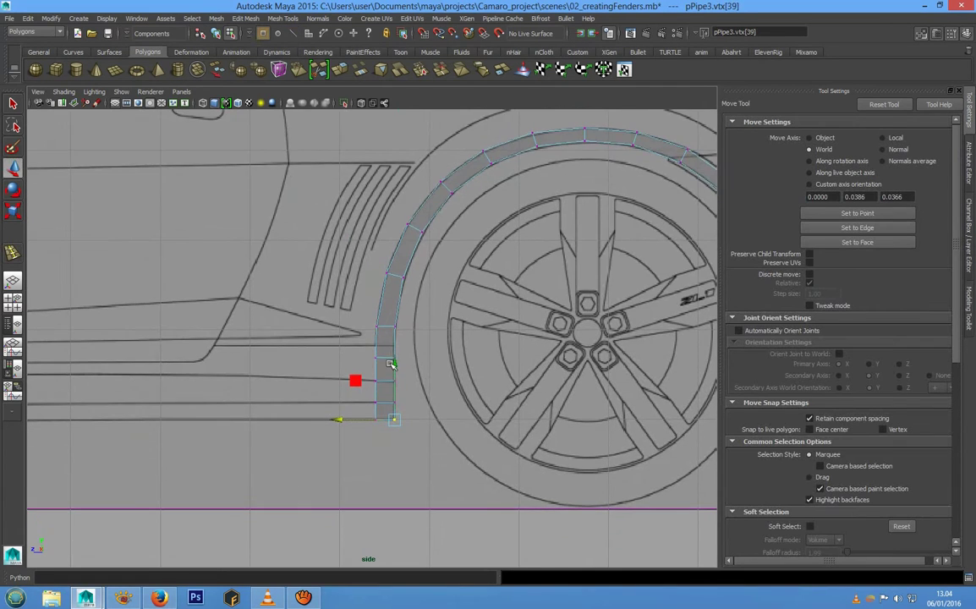
middle_click_drag(348, 390, 370, 407, "alt")
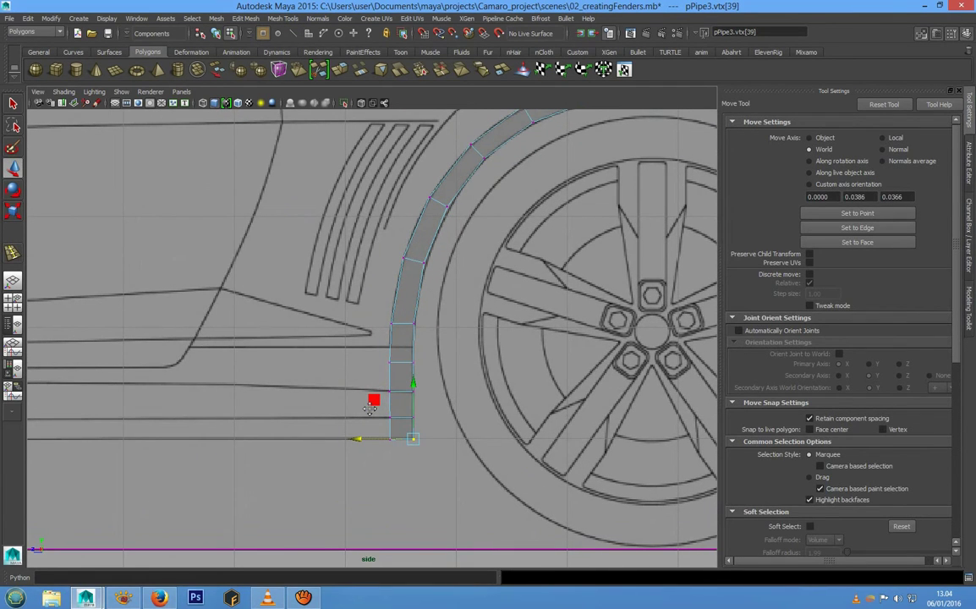
middle_click_drag(369, 409, 348, 381, "alt")
scroll(359, 385, "up", 3)
scroll(319, 365, "up", 2)
right_click_drag(360, 323, 370, 320)
scroll(367, 320, "down", 5)
scroll(366, 375, "up", 4)
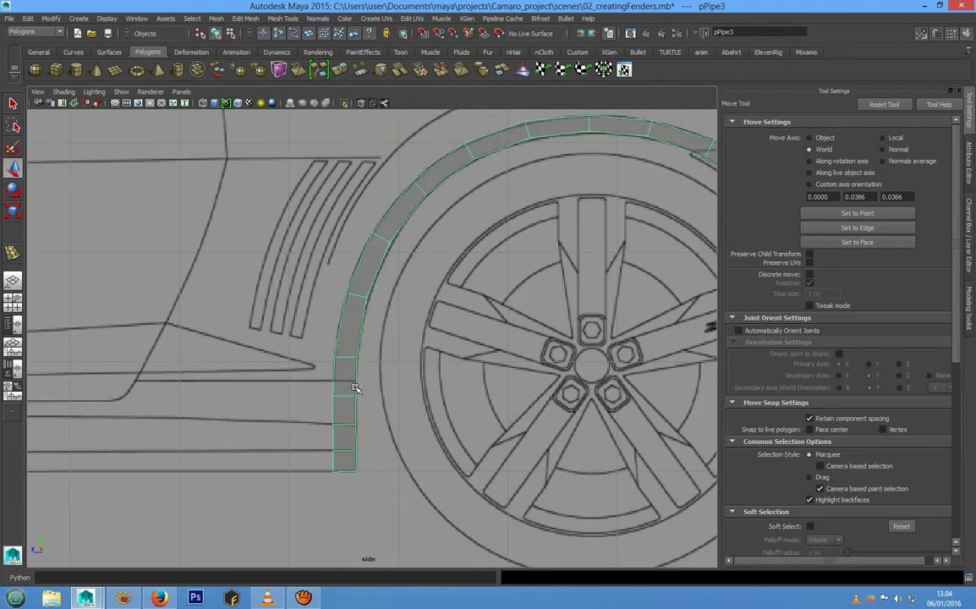
Step: Insert another edge loop across the rear fender's lower front end, just above the top side-skirt line
middle_click_drag(339, 396, 345, 365, "alt")
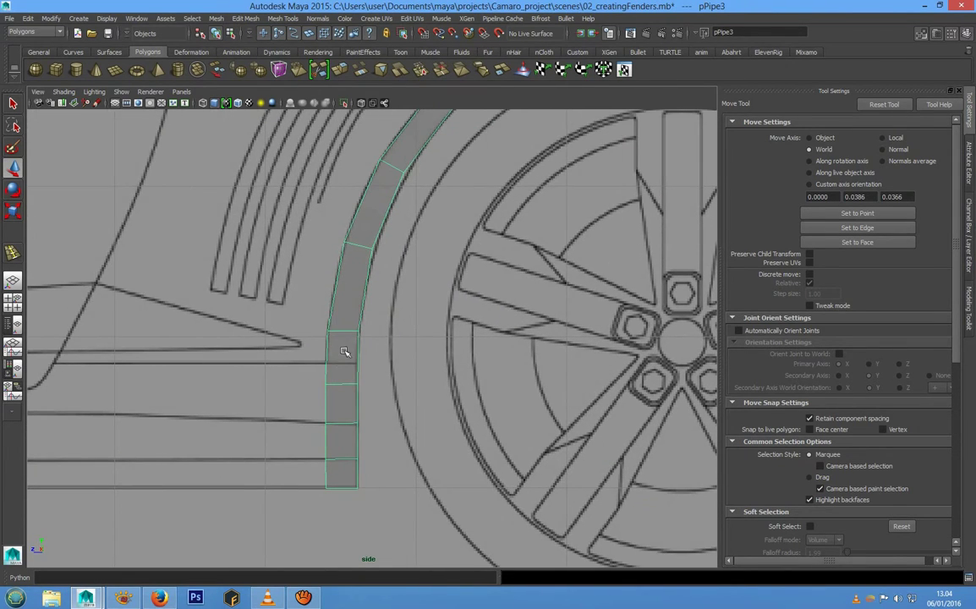
middle_click_drag(333, 361, 309, 378, "alt")
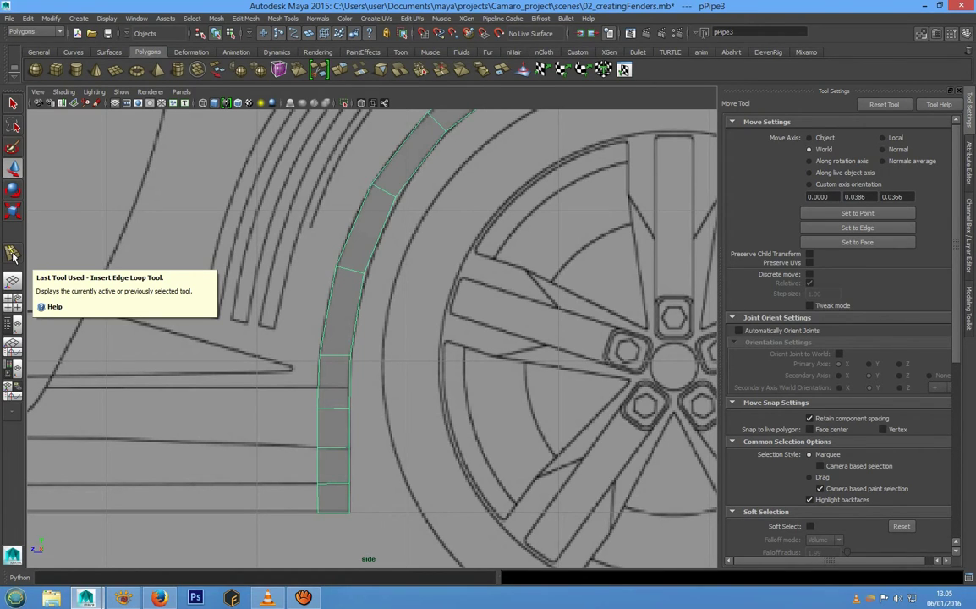
left_click(12, 254)
scroll(338, 374, "down", 3)
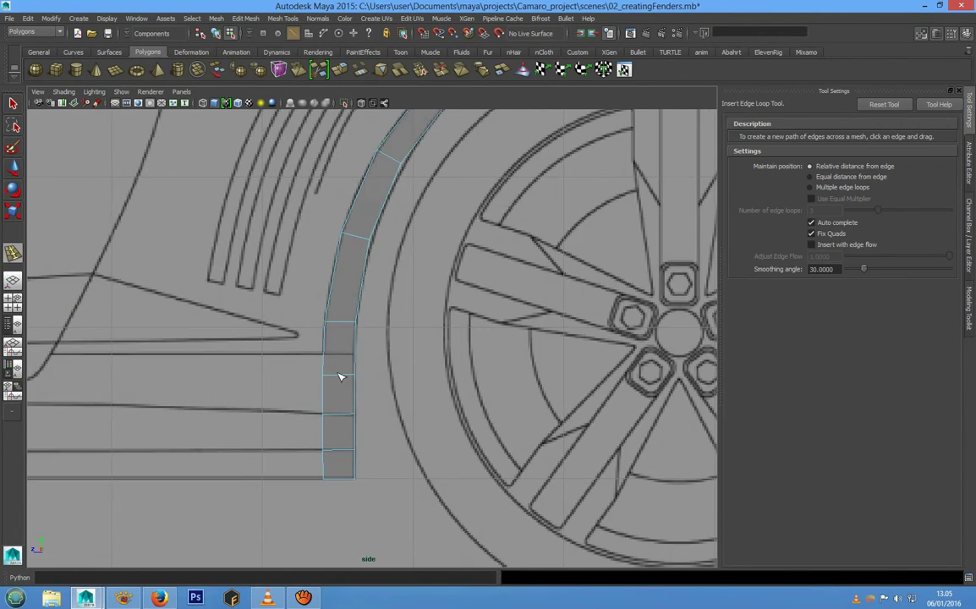
scroll(365, 402, "up", 2)
scroll(355, 346, "up", 5)
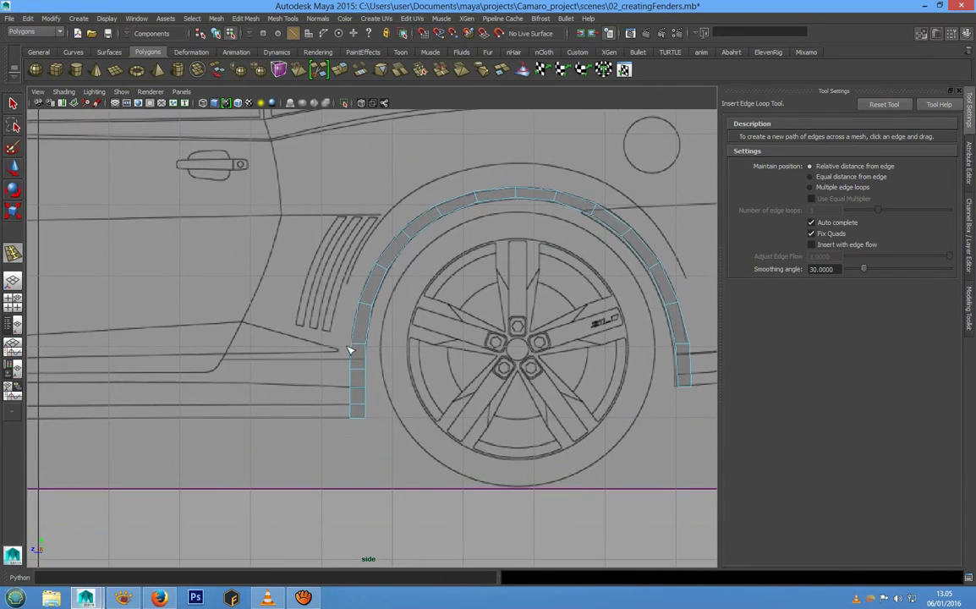
middle_click_drag(355, 349, 400, 336, "alt")
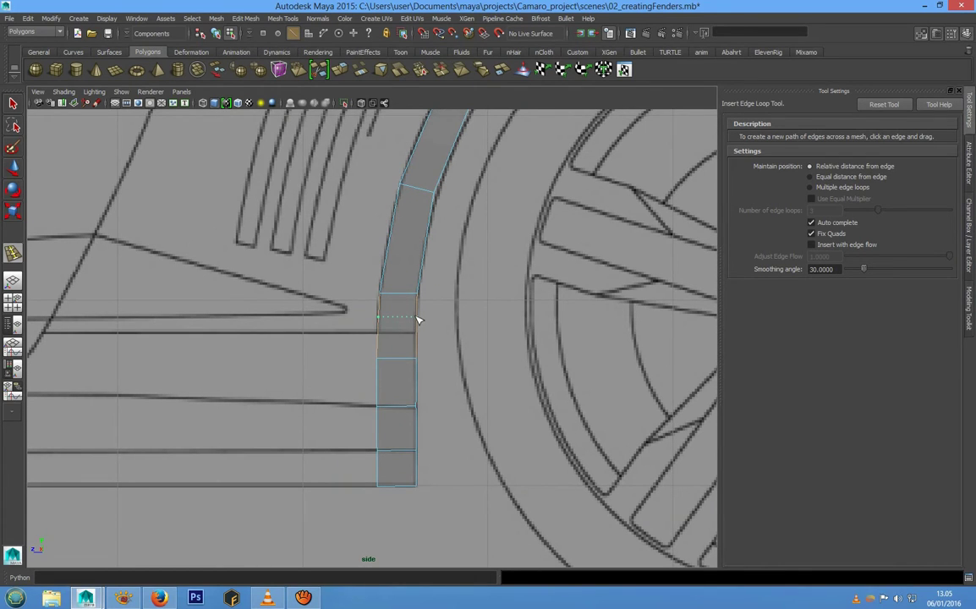
left_click(417, 317)
Step: Nudge the front fender's vertices at and just above the top side-skirt line horizontally to follow the wheel-arch contour
scroll(429, 390, "up", 6)
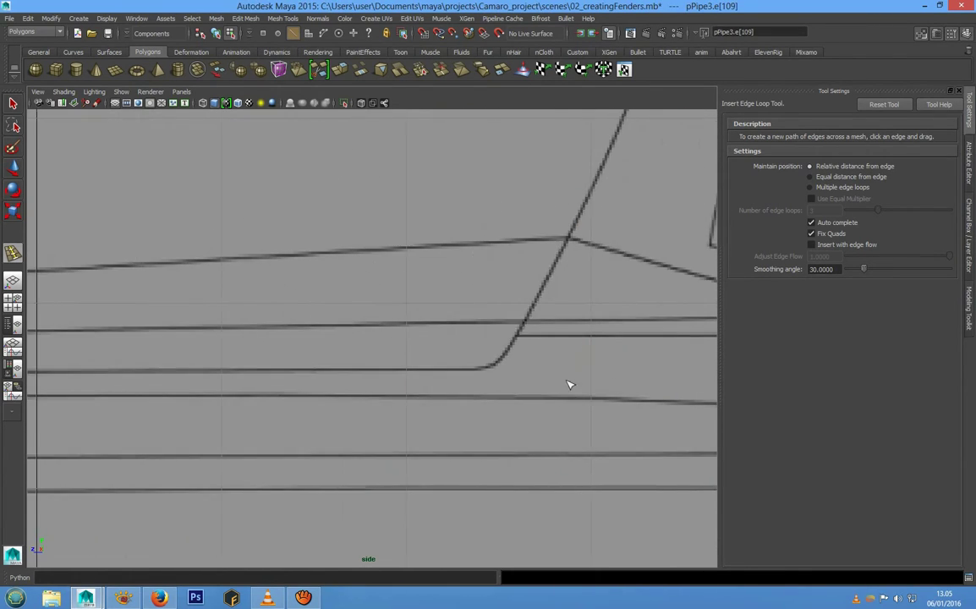
scroll(463, 378, "down", 8)
middle_click_drag(424, 388, 481, 397, "alt")
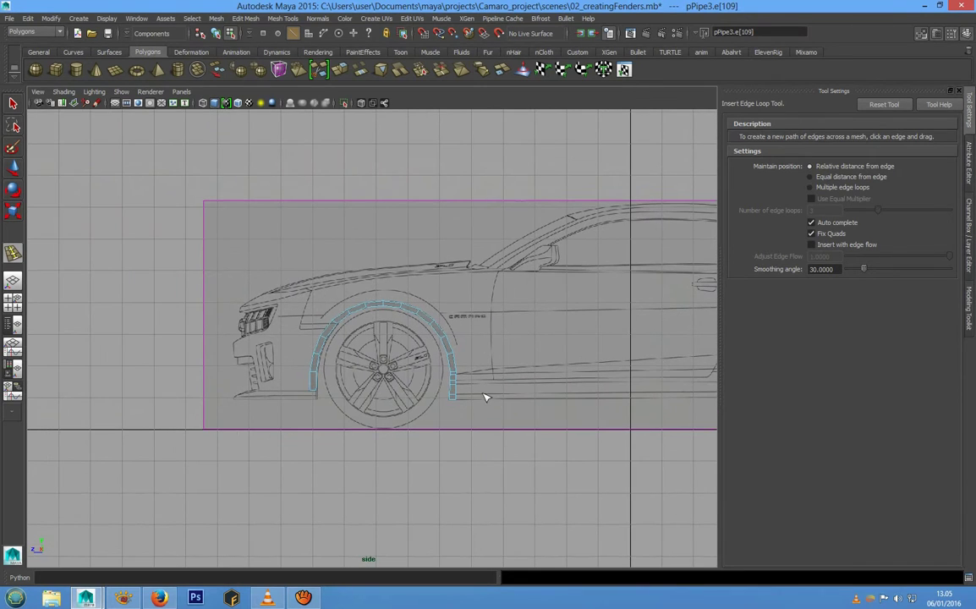
key("w")
scroll(485, 397, "up", 8)
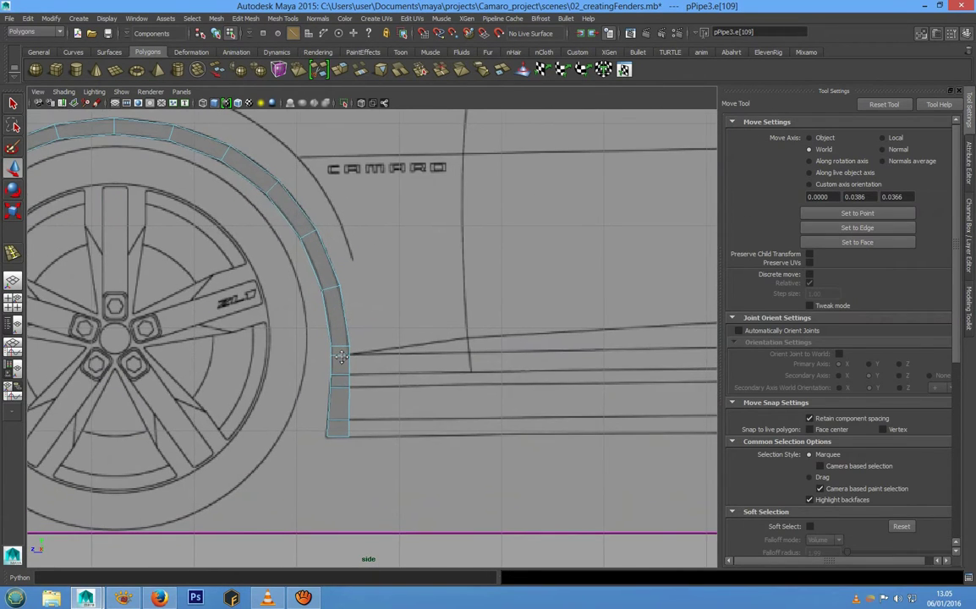
right_click_drag(336, 324, 288, 328)
scroll(359, 372, "up", 6)
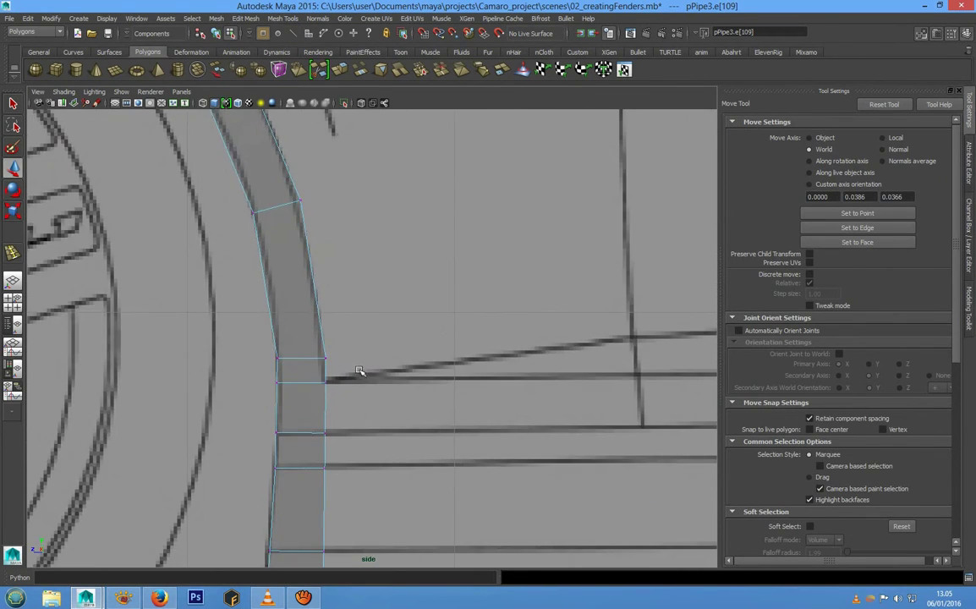
left_click(351, 330)
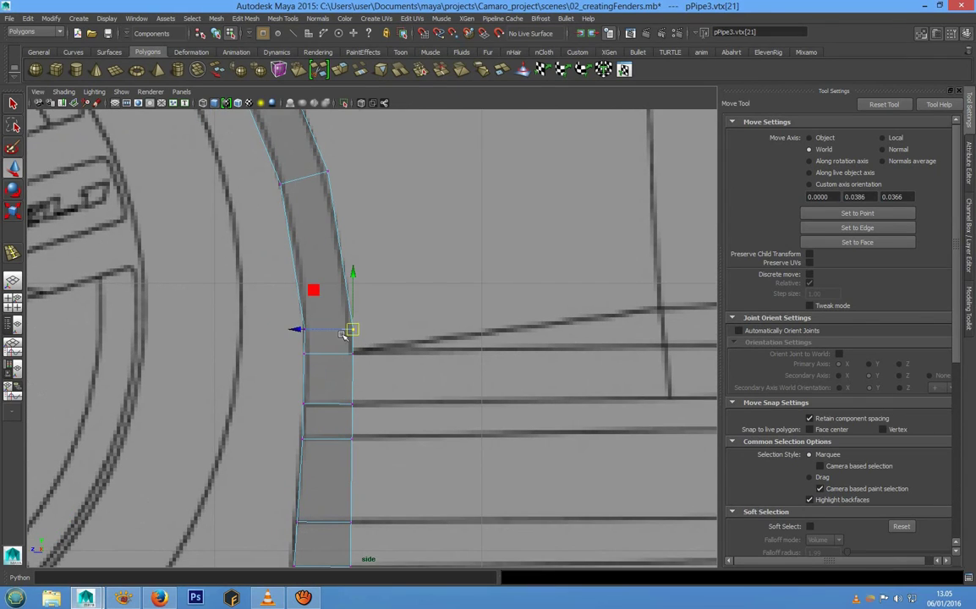
left_click(299, 329)
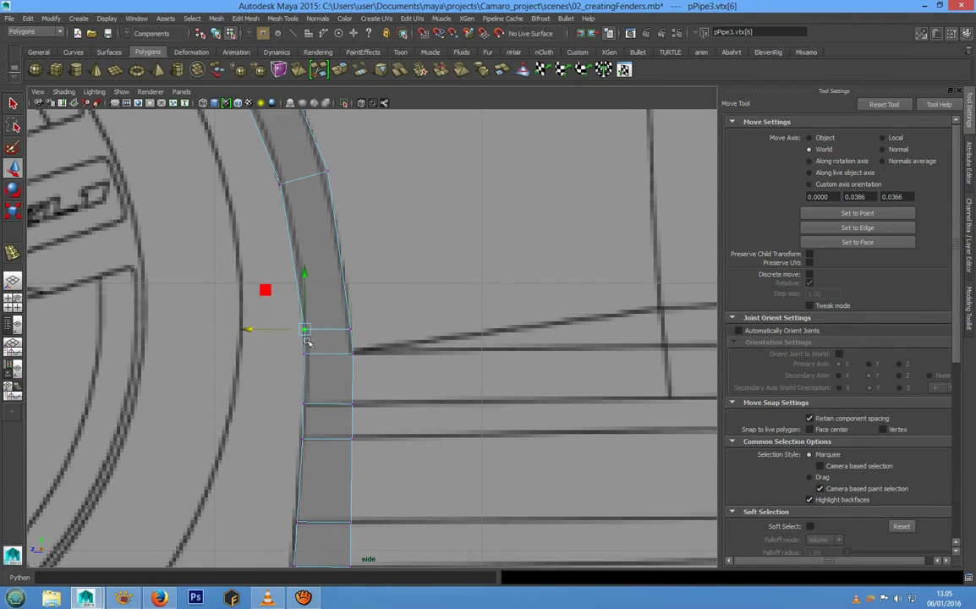
left_click(306, 355)
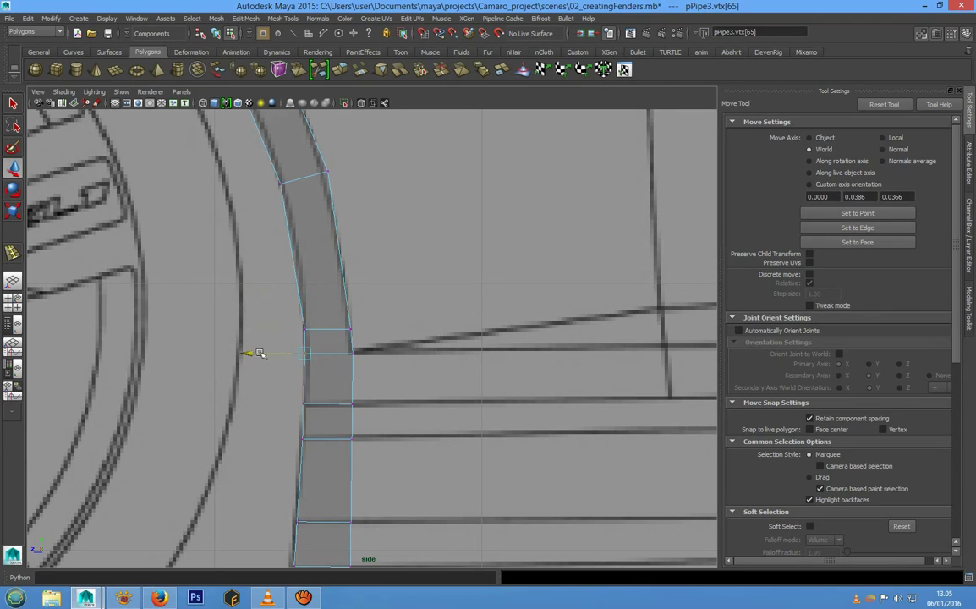
middle_click_drag(298, 360, 278, 390, "alt")
Step: Lower the outer vertices of the rear fender's two uppermost inserted loops towards the level of the pointed side-skirt tip
scroll(277, 389, "down", 6)
middle_click_drag(664, 338, 226, 372, "alt")
middle_click_drag(559, 356, 196, 356, "alt")
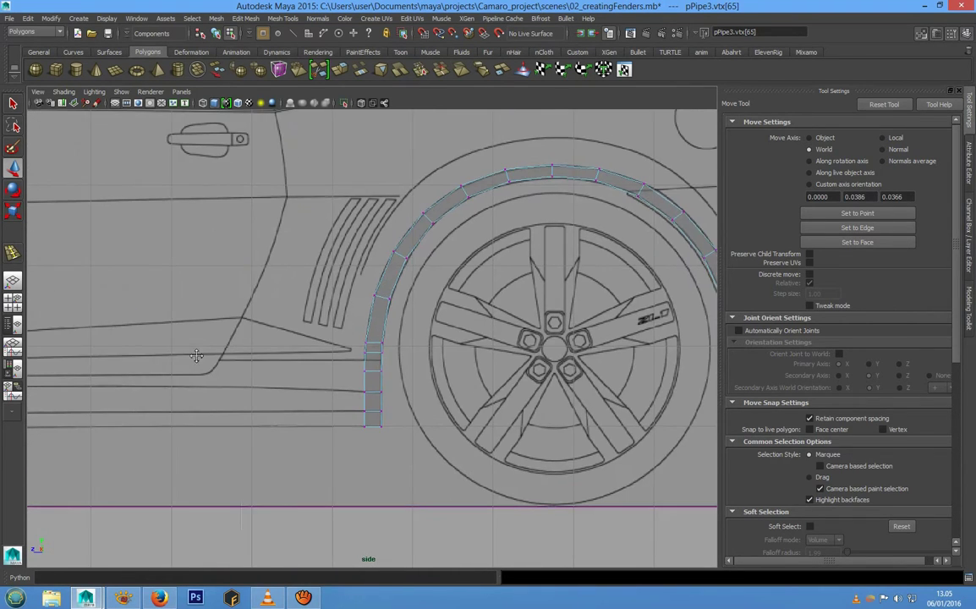
middle_click_drag(467, 369, 474, 337, "alt")
scroll(324, 374, "up", 3)
middle_click_drag(323, 374, 359, 459, "alt")
scroll(420, 407, "up", 3)
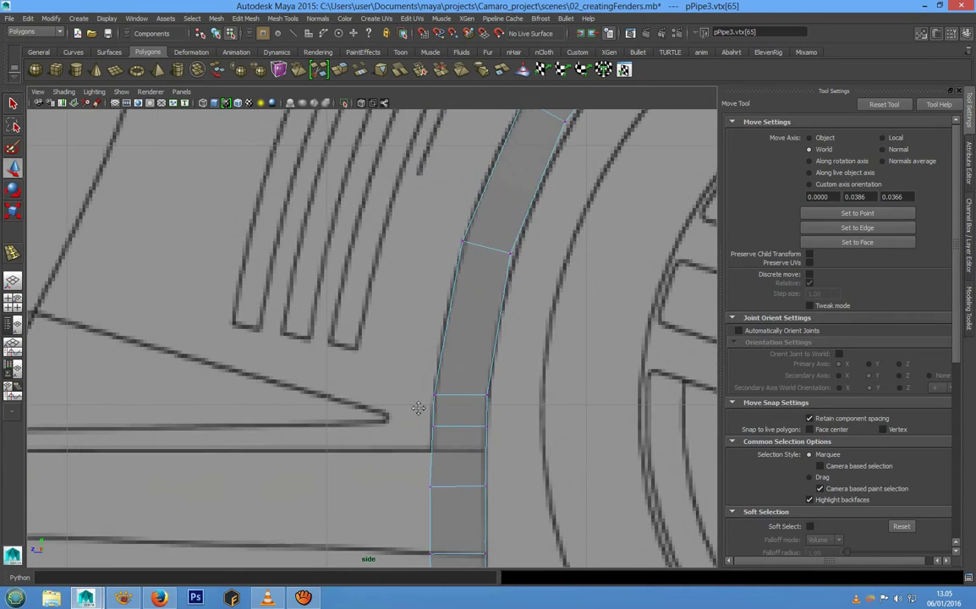
middle_click_drag(421, 407, 384, 396, "alt")
scroll(406, 396, "up", 1)
left_click(405, 392)
left_click_drag(405, 391, 403, 425)
left_click(405, 433)
Step: Examine how the edge loops on both fenders line up with the side-skirt lines between the wheels
scroll(399, 428, "down", 5)
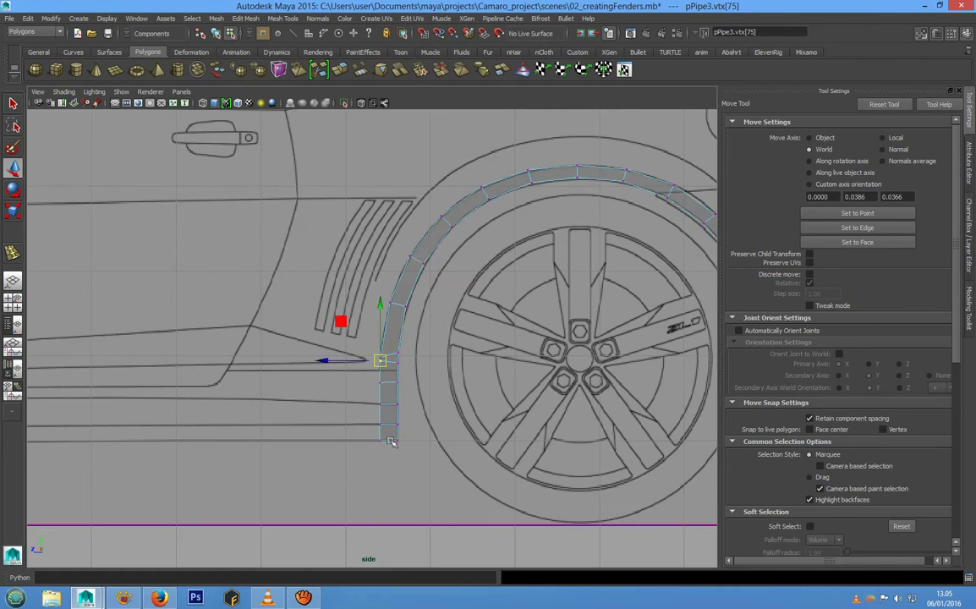
middle_click_drag(315, 438, 425, 410, "alt")
scroll(425, 409, "up", 1)
scroll(426, 410, "up", 3)
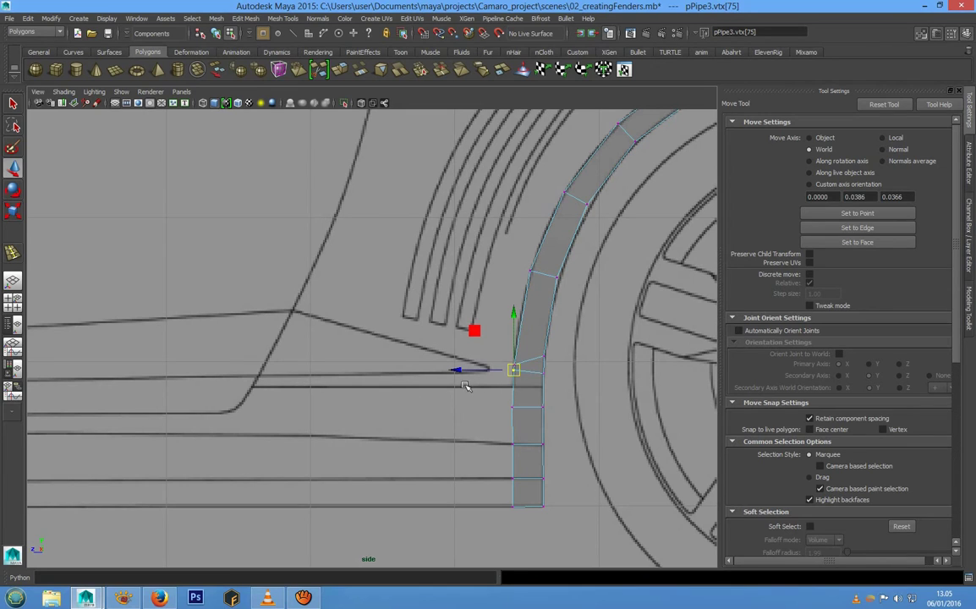
middle_click_drag(510, 385, 416, 503, "alt")
scroll(453, 387, "down", 4)
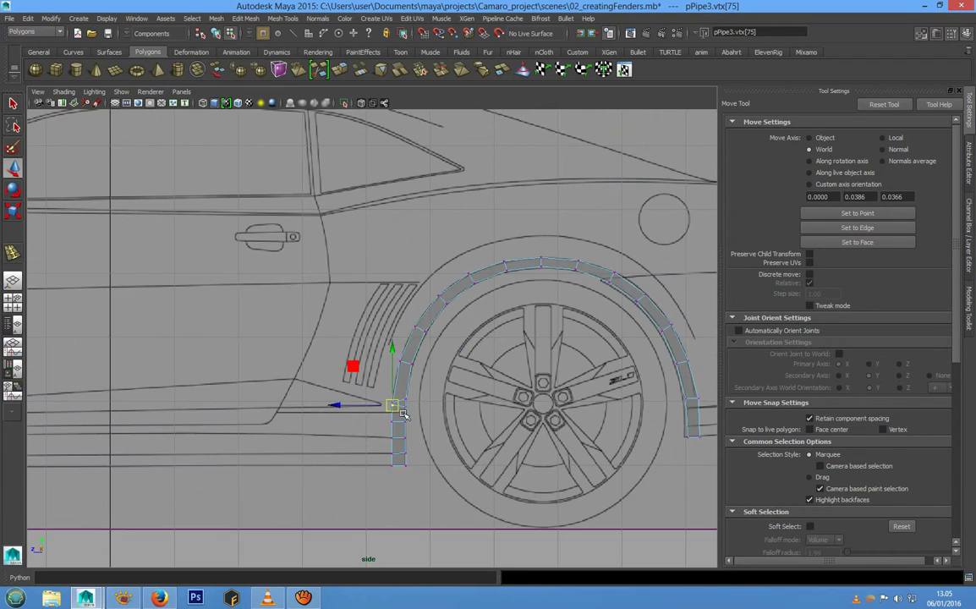
middle_click_drag(401, 413, 617, 386, "alt")
middle_click_drag(389, 387, 483, 385, "alt")
scroll(483, 385, "down", 4)
middle_click_drag(441, 415, 346, 465, "alt")
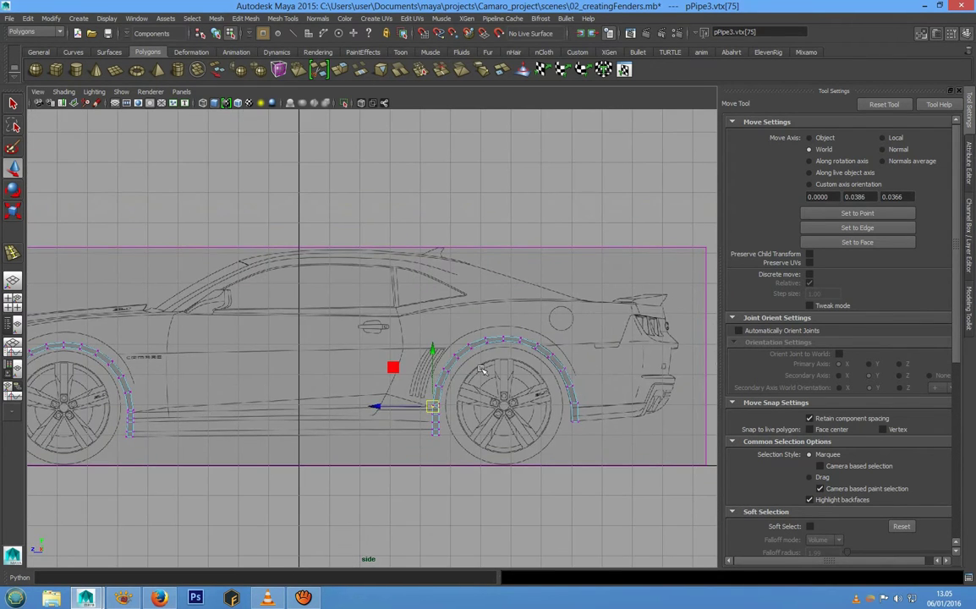
Step: Return the fender mesh to object mode and select it
right_click(471, 345)
right_click_drag(471, 345, 513, 325)
left_click(484, 344)
middle_click_drag(349, 415, 448, 379, "alt")
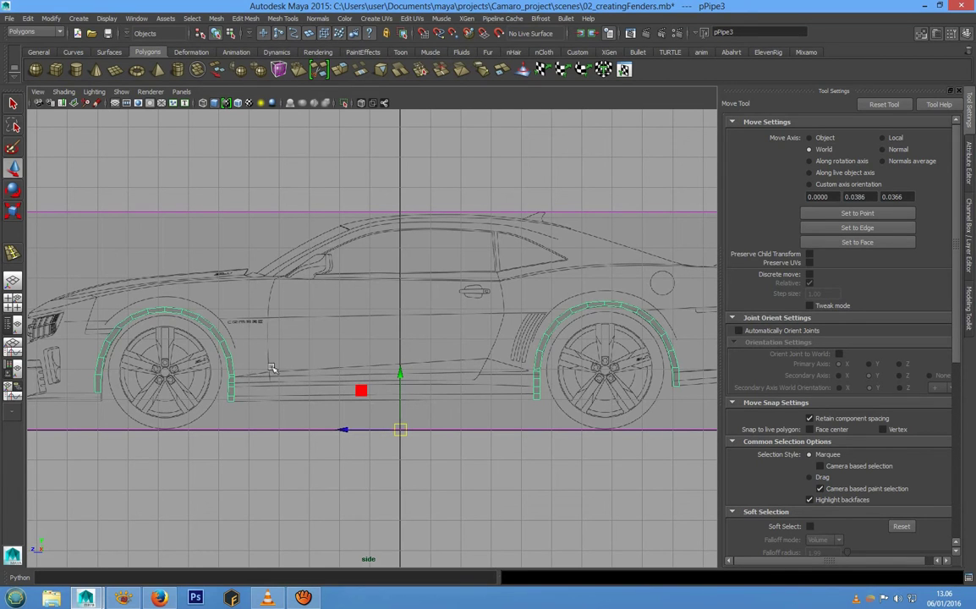
Step: Select the outer border edges on the front fender's rear side, from the bottom up along the wheel arch
scroll(283, 417, "up", 2)
scroll(342, 381, "up", 3)
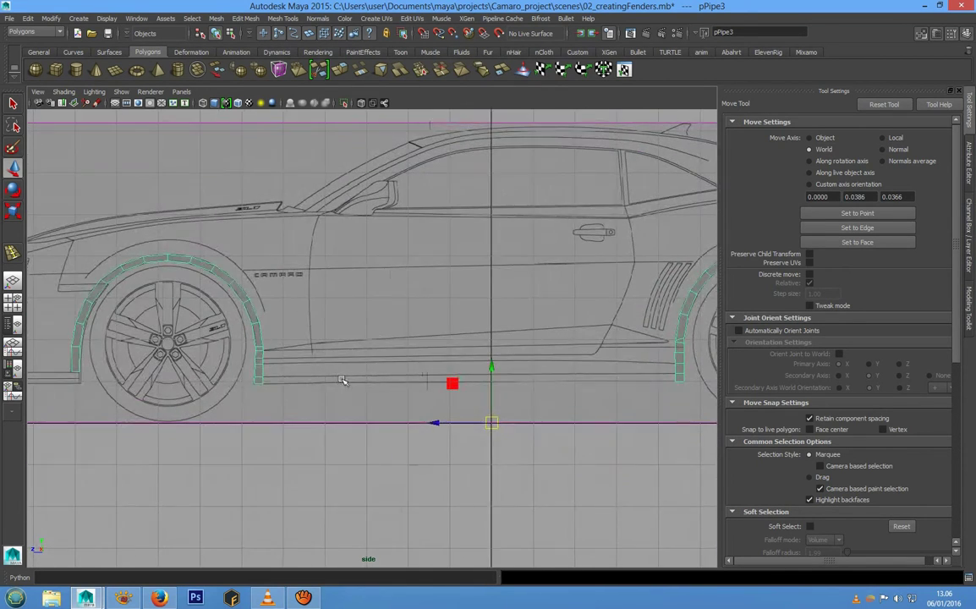
scroll(411, 416, "up", 4)
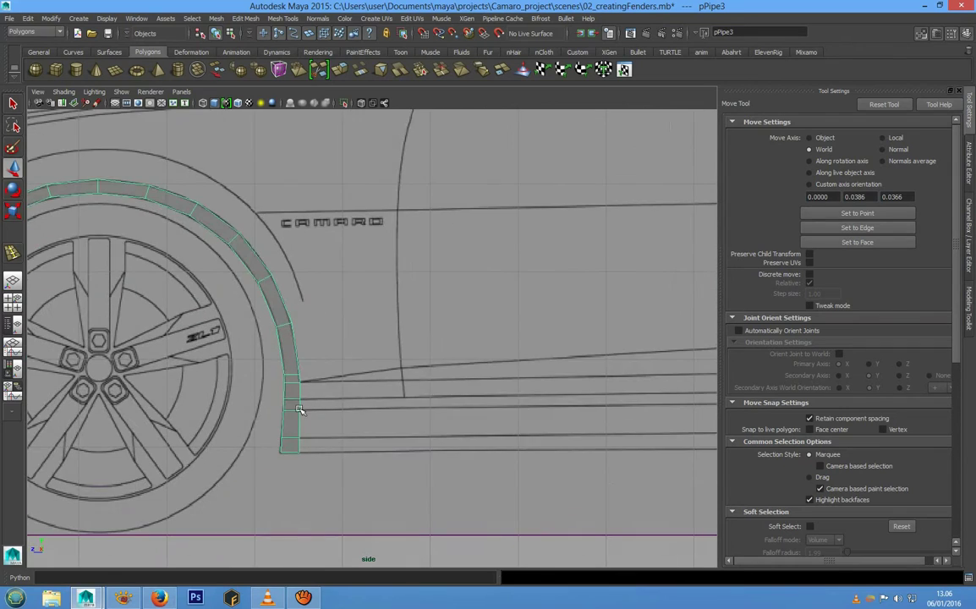
right_click(281, 345)
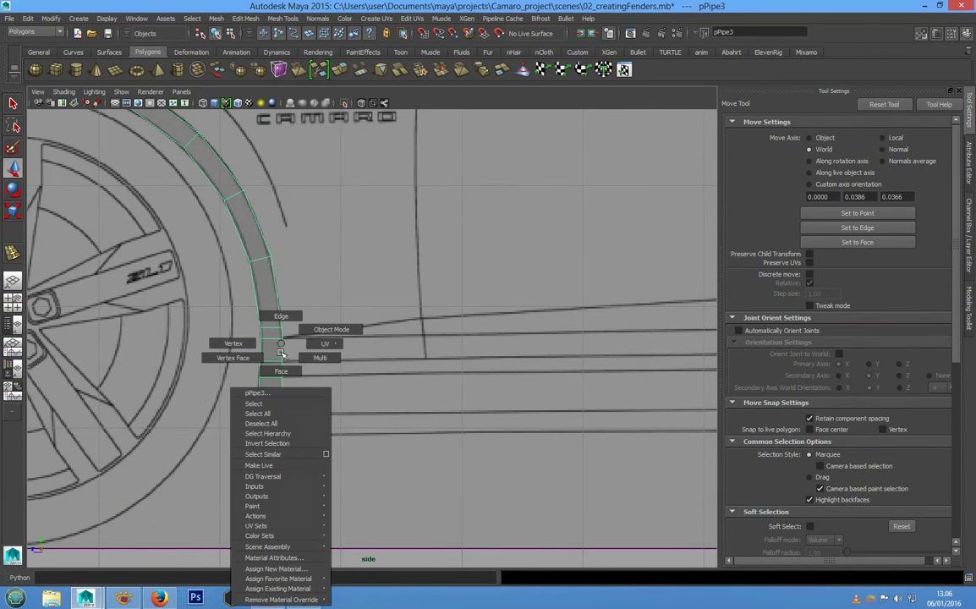
left_click(264, 316)
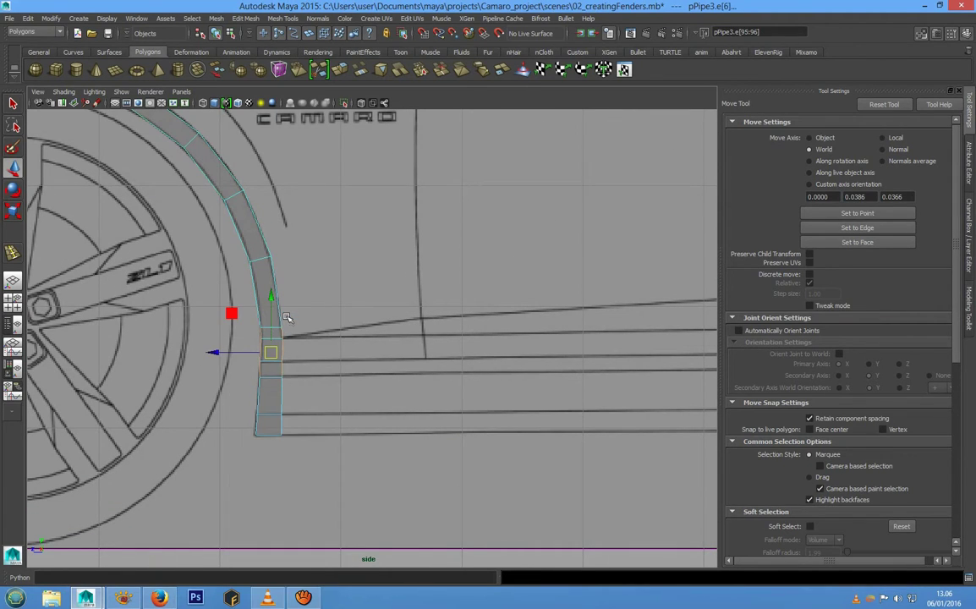
left_click(281, 426)
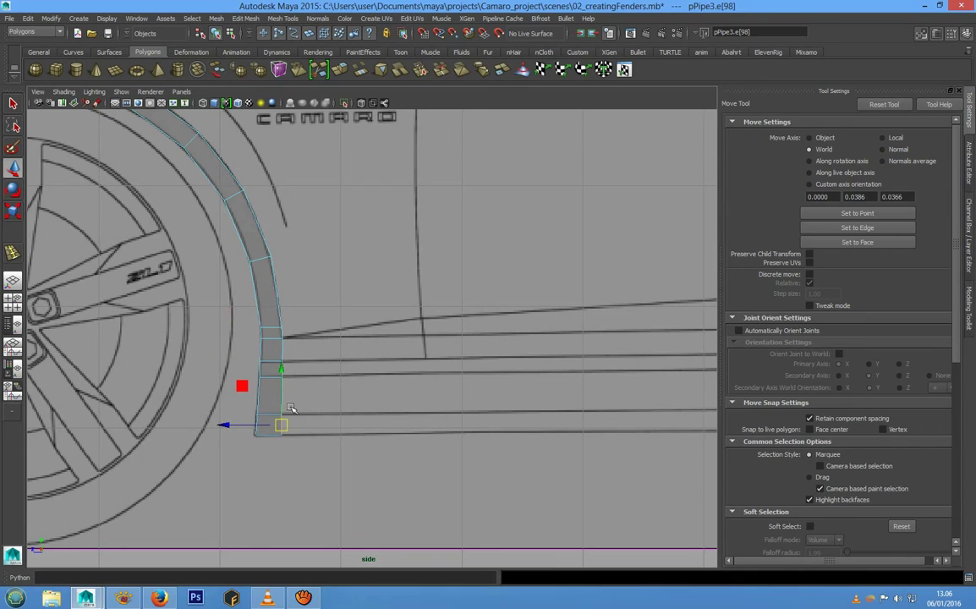
key("q")
left_click(284, 353)
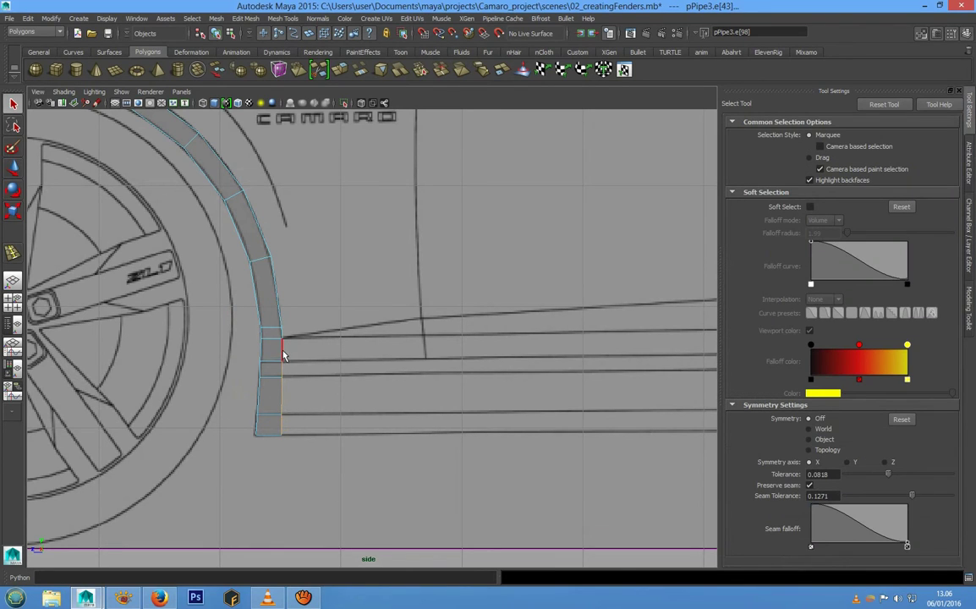
left_click(282, 332, "shift")
left_click(278, 308, "shift")
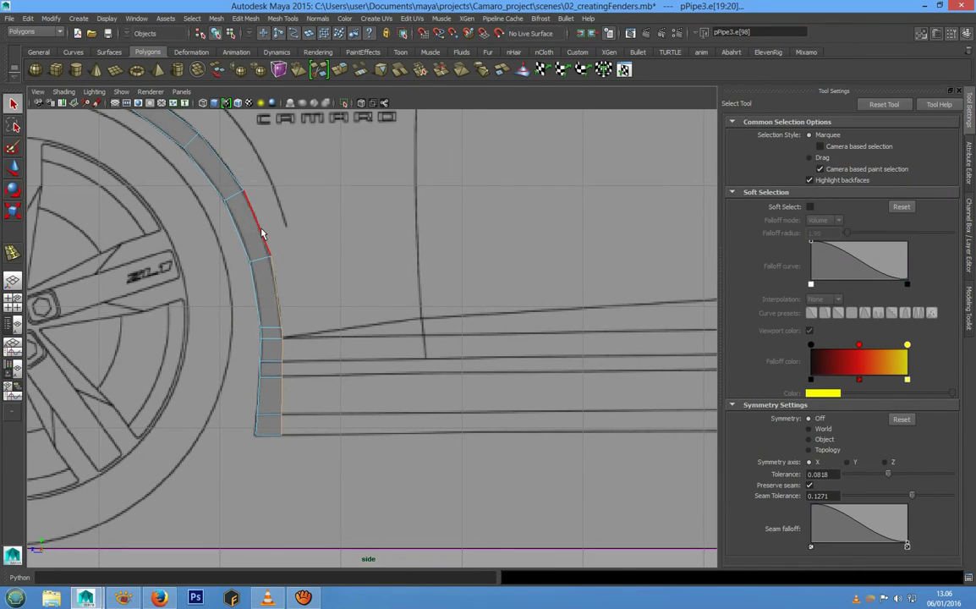
left_click(208, 156, "shift")
Step: Add the rear fender's front-side outer border edges to the selection, from the bottom up along the wheel arch
scroll(366, 305, "down", 6)
middle_click_drag(409, 369, 130, 368, "alt")
mouse_move(296, 366)
middle_mouse_down("alt")
mouse_move(448, 410)
mouse_move(278, 370)
middle_mouse_up("alt")
scroll(481, 399, "up", 6)
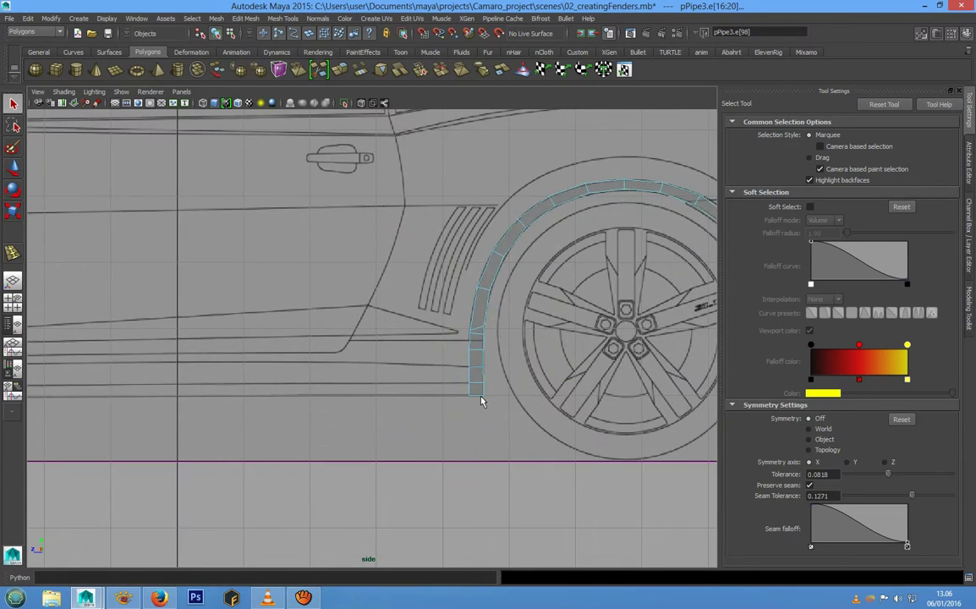
middle_click_drag(481, 398, 317, 359, "alt")
scroll(317, 359, "up", 5)
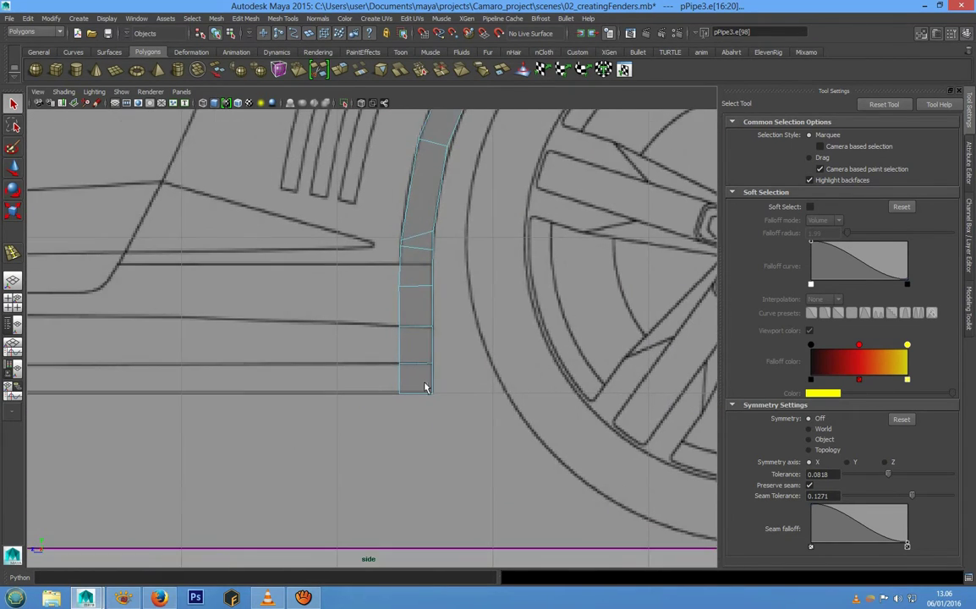
left_click(380, 405, "shift")
left_click(381, 367, "shift")
left_click(381, 319, "shift")
left_click(382, 261, "shift")
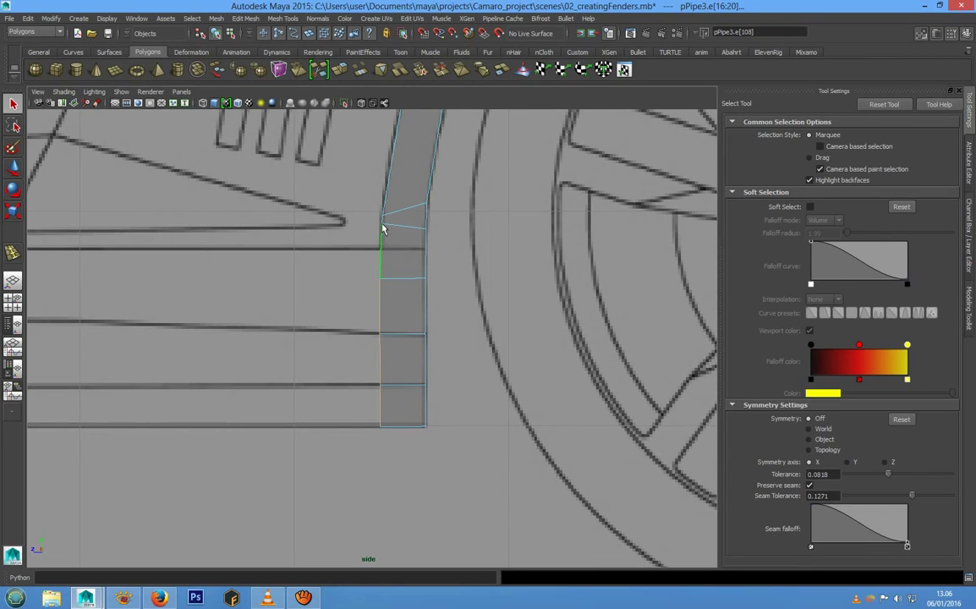
left_click(386, 205, "shift")
middle_click_drag(412, 163, 388, 425, "alt")
left_click(395, 269, "shift")
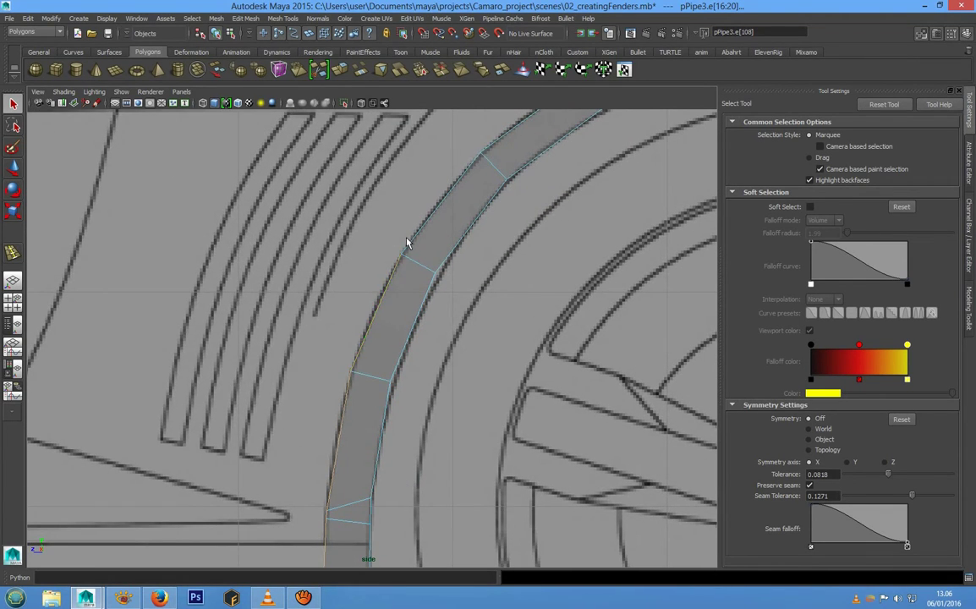
left_click(416, 237, "shift")
Step: Bridge the selected front and rear fender border edges with a linear path and 5 divisions
scroll(378, 394, "down", 5)
middle_click_drag(378, 394, 445, 404, "alt")
scroll(508, 400, "up", 2)
key("space")
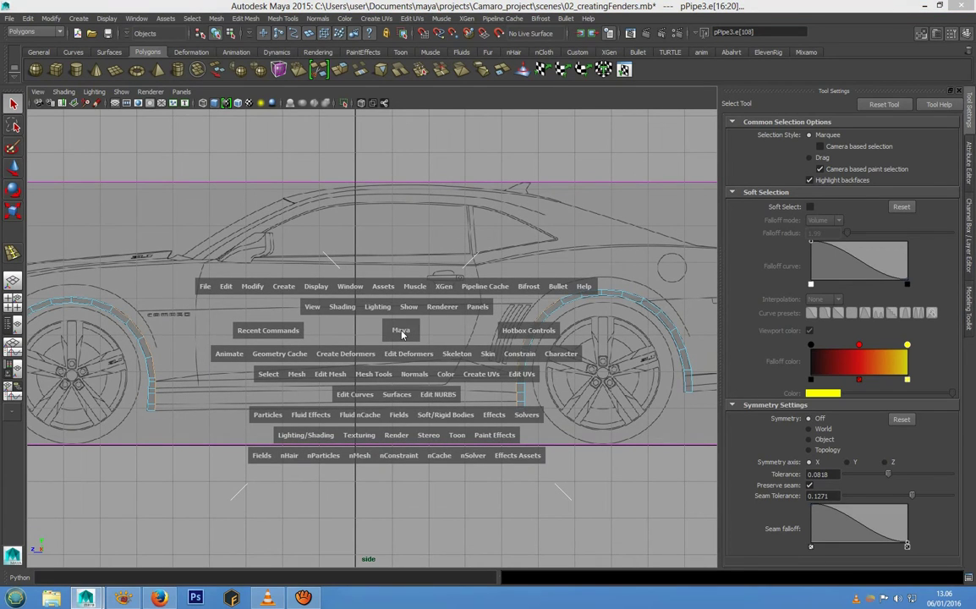
left_click(341, 375)
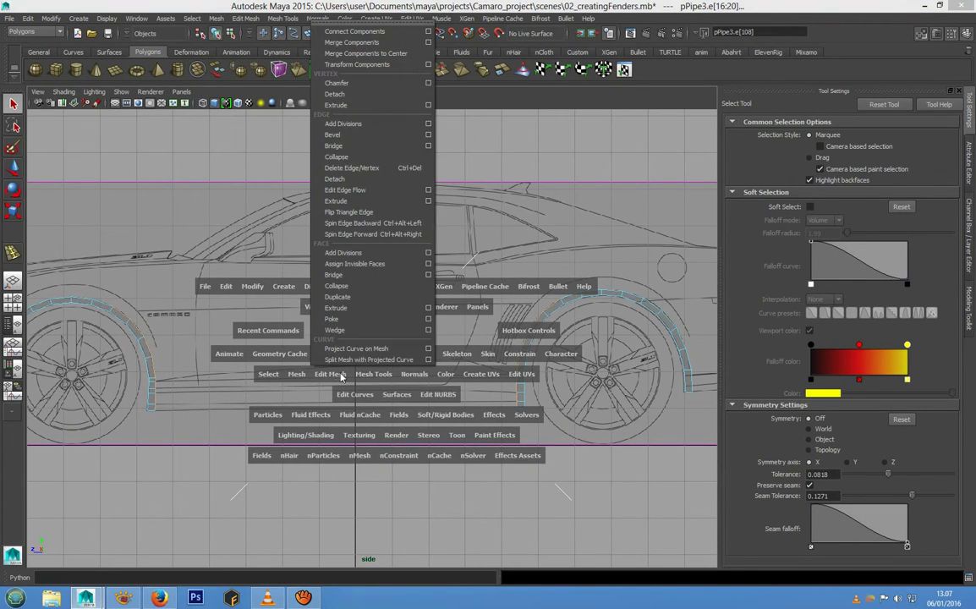
left_click(429, 147)
left_click_drag(625, 133, 463, 175)
left_click(354, 190)
left_click(380, 212)
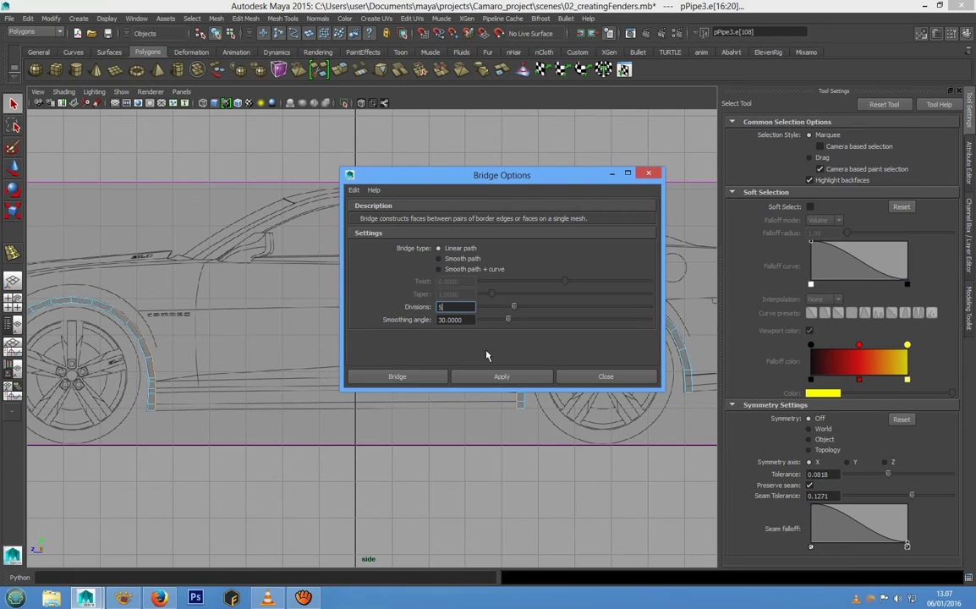
left_click(411, 378)
Step: Select the first vertical edge loop behind the front wheel and scale it along the car's length to nearly straight
middle_click_drag(373, 326, 422, 356, "alt")
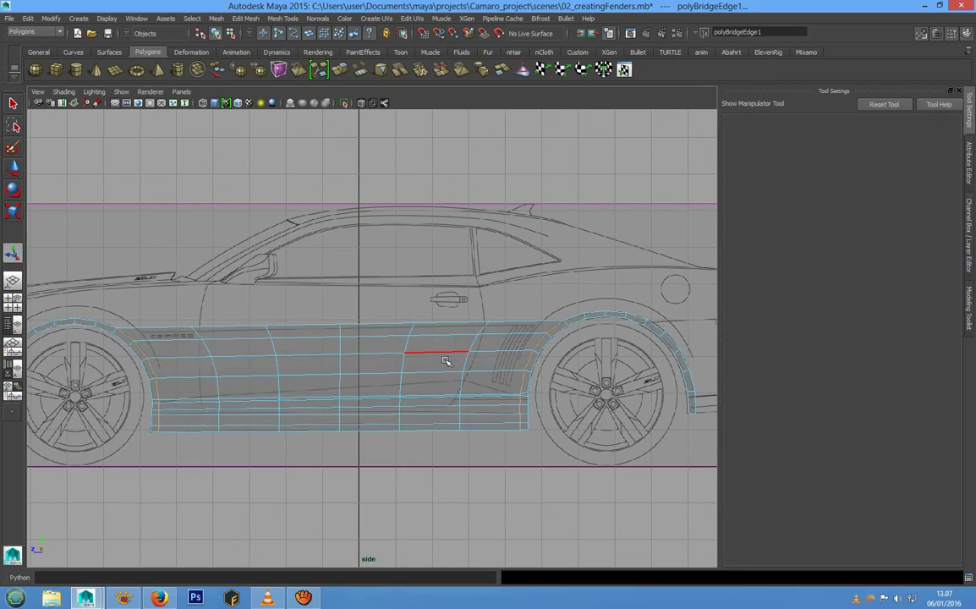
key("space")
key("space")
left_click_drag(431, 372, 364, 373, "alt")
left_click_drag(335, 380, 265, 387, "alt")
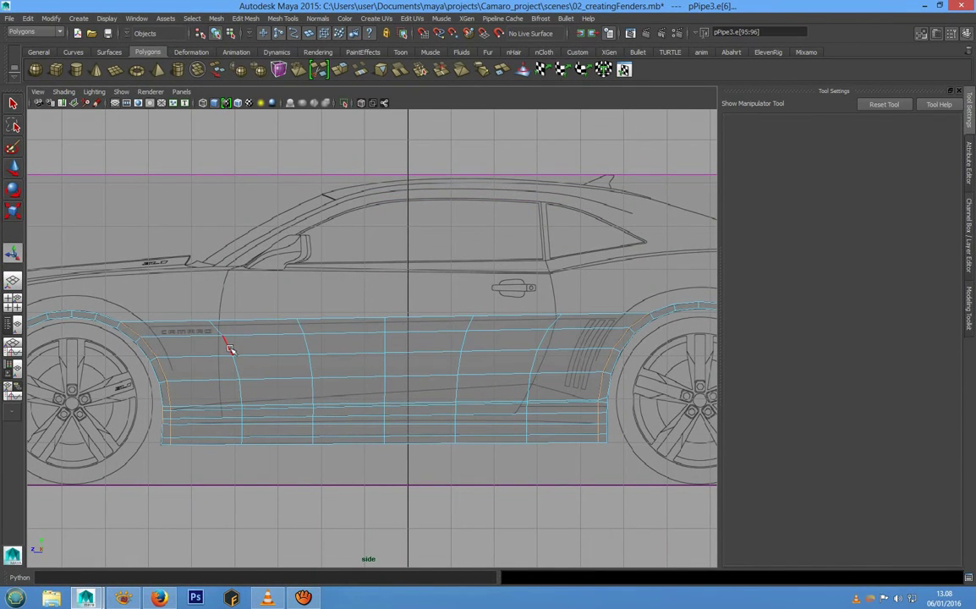
left_click(228, 347)
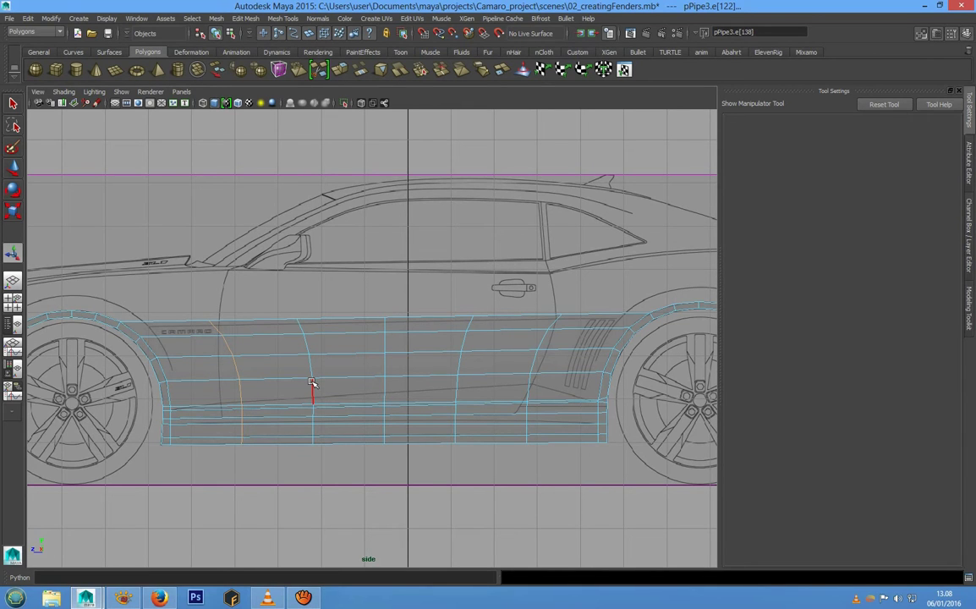
key("r")
middle_click_drag(292, 388, 424, 353, "alt")
scroll(302, 342, "up", 3)
scroll(350, 377, "up", 2)
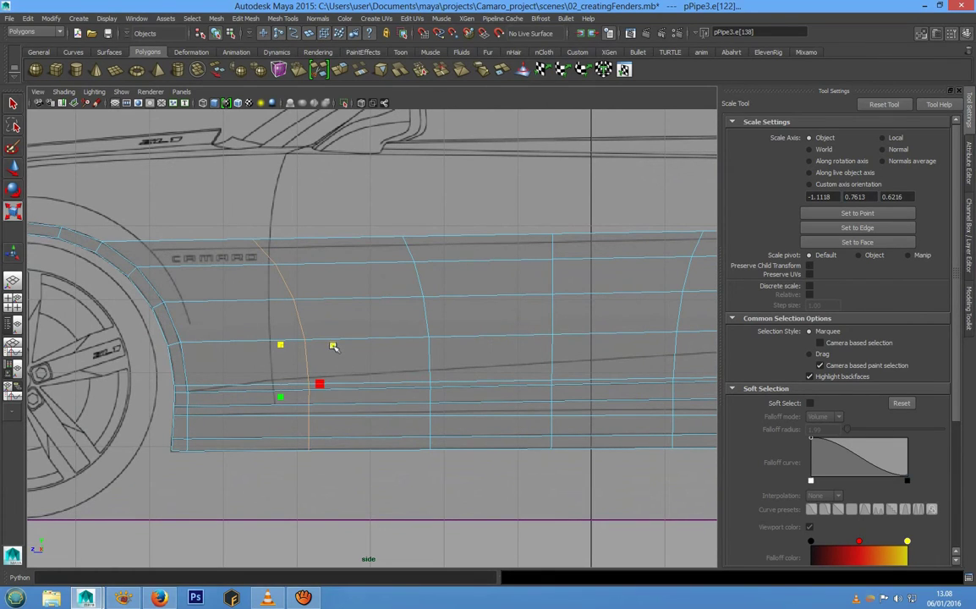
left_click_drag(334, 346, 271, 347)
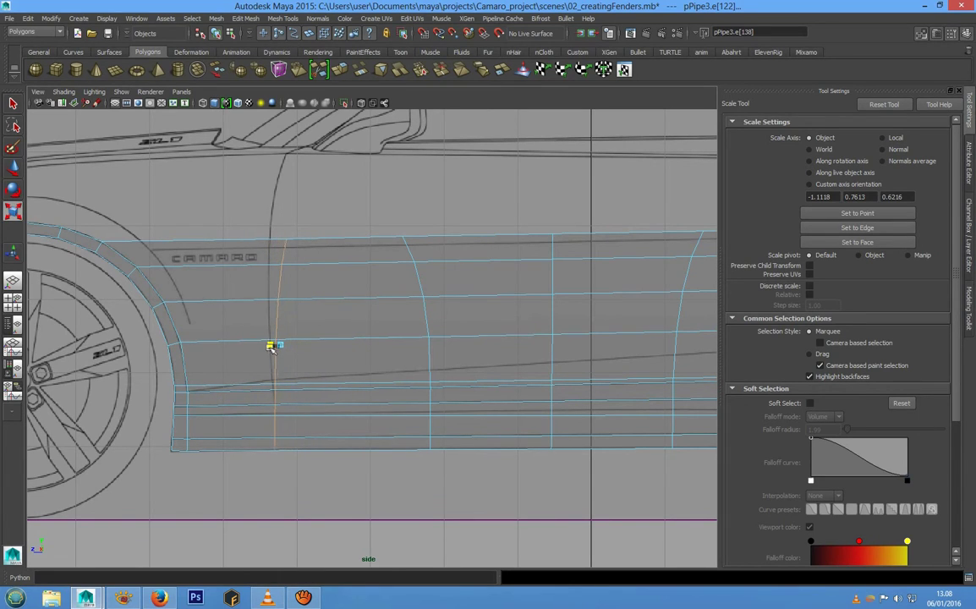
Step: Straighten the second vertical edge loop of the bridged section by scaling it along the car's length
middle_click_drag(271, 346, 152, 361, "alt")
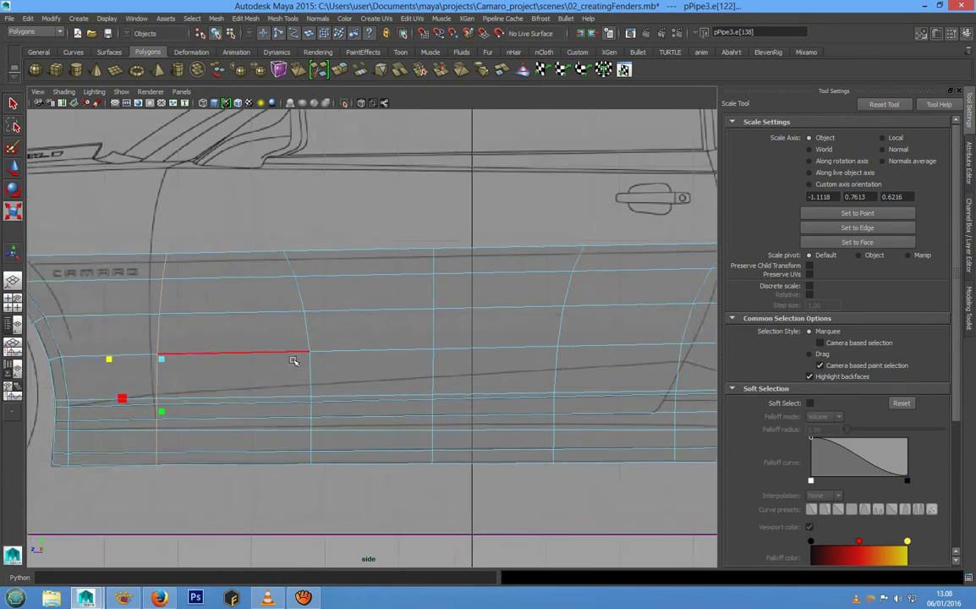
double_click(305, 327)
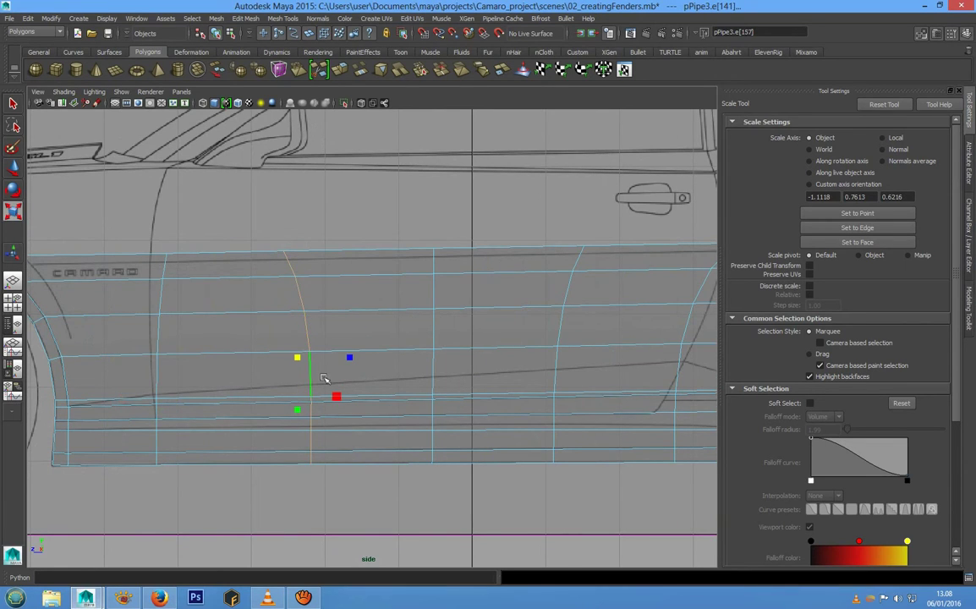
scroll(323, 373, "down", 3)
left_click_drag(374, 350, 344, 350)
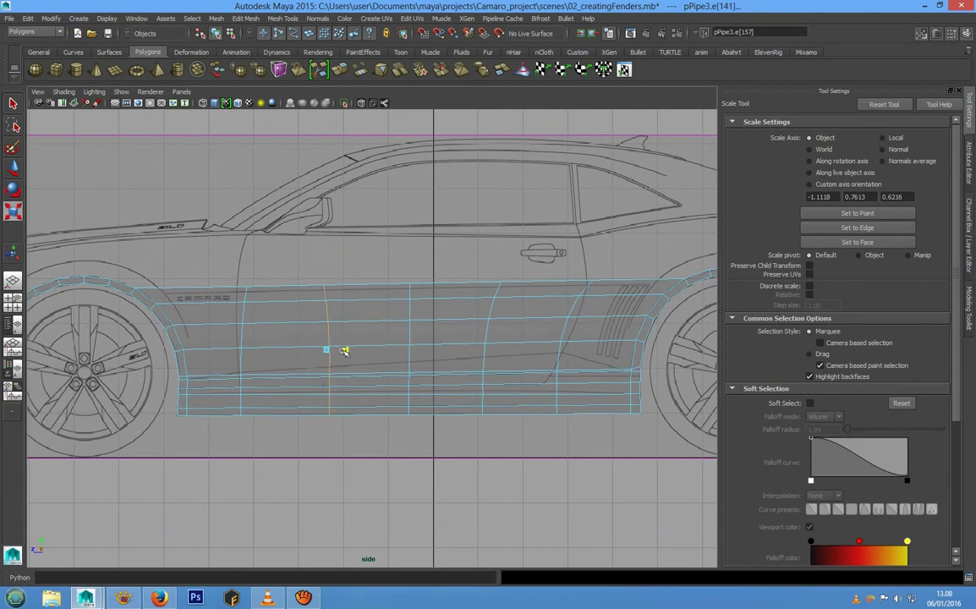
Step: Straighten the two rearmost vertical edge loops of the bridged section by scaling them along the car's length
left_click(363, 333)
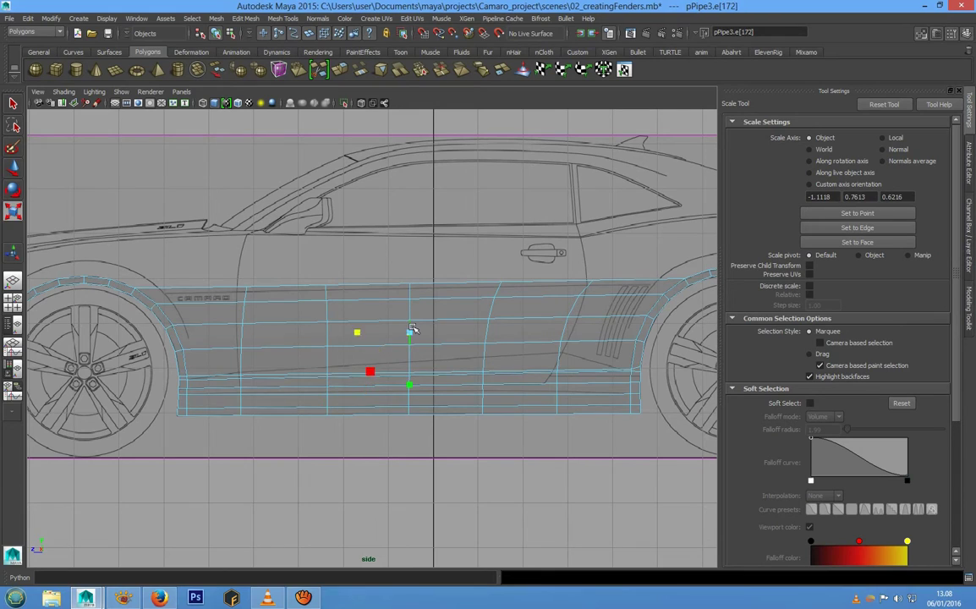
double_click(488, 330)
left_click_drag(440, 346, 495, 346)
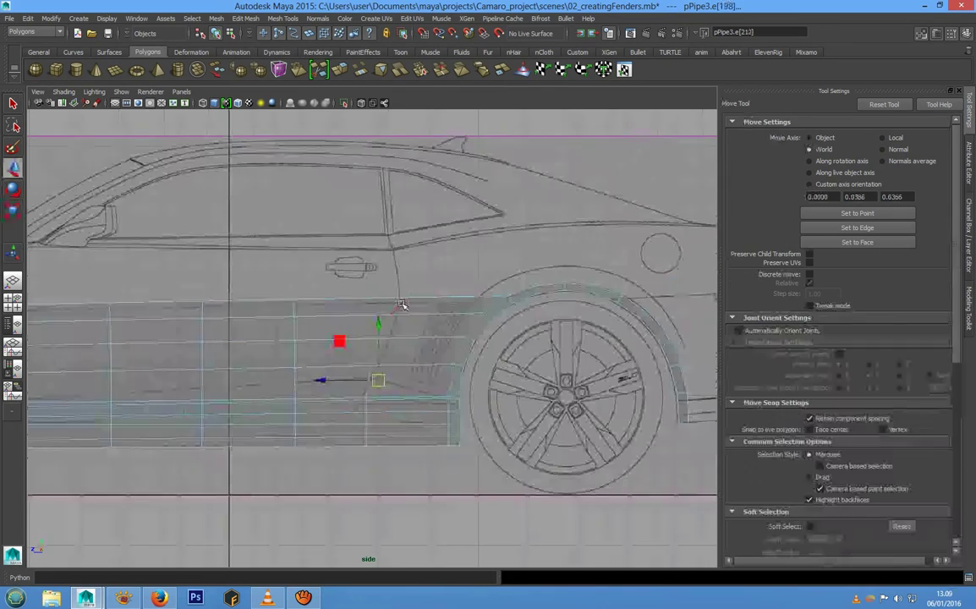
left_click(401, 304, "shift")
key("r")
left_click_drag(333, 370, 382, 374)
Step: In vertex mode, move the front fender's topmost bridged outer vertex along the wheel arch down to the body line's level
middle_click_drag(344, 379, 463, 379, "alt")
middle_click_drag(334, 362, 422, 373, "alt")
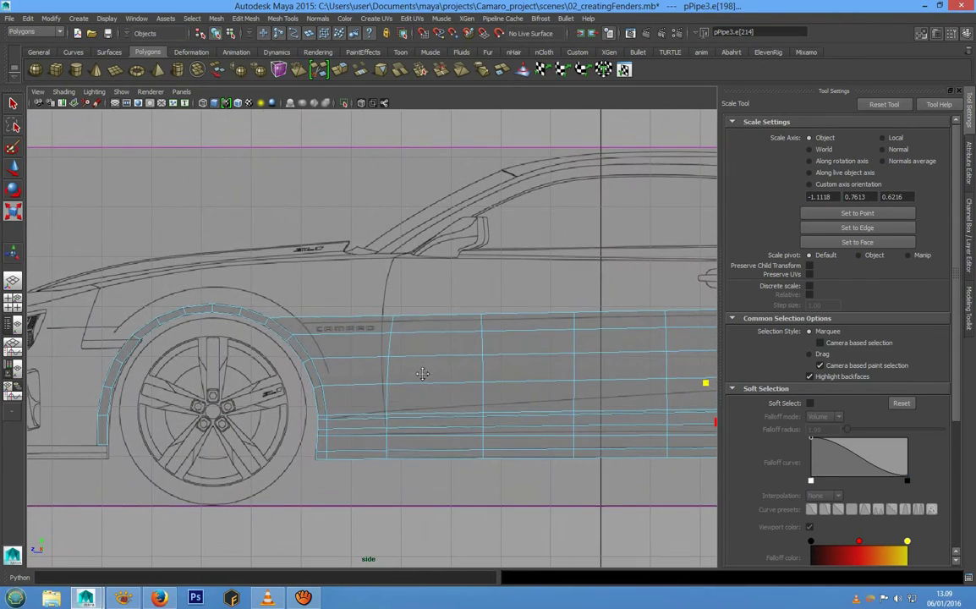
right_click_drag(411, 331, 365, 334)
scroll(355, 368, "up", 2)
middle_click_drag(405, 367, 263, 323, "alt")
scroll(563, 323, "down", 3)
middle_click_drag(559, 329, 388, 349, "alt")
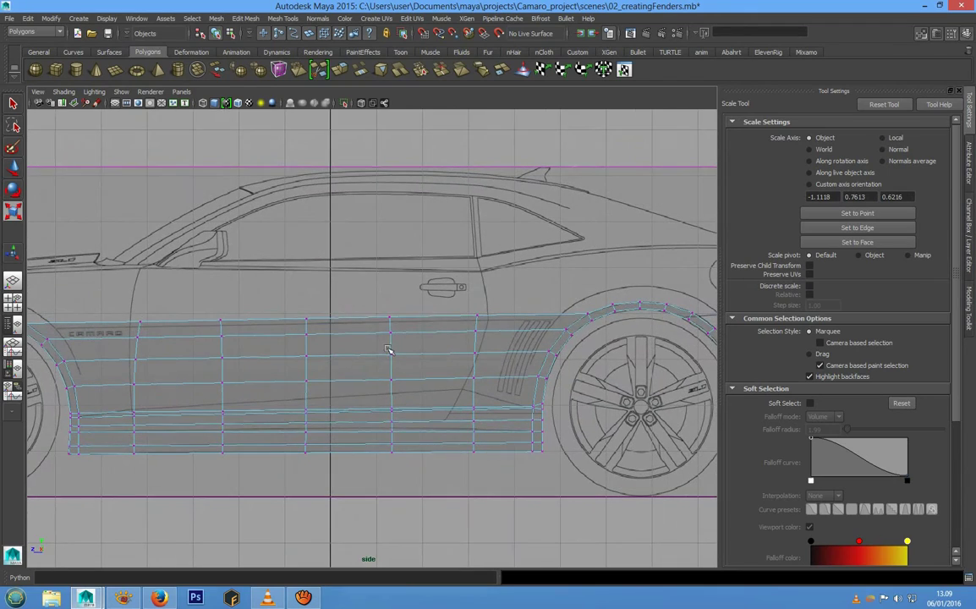
middle_click_drag(274, 342, 506, 347, "alt")
scroll(303, 351, "up", 3)
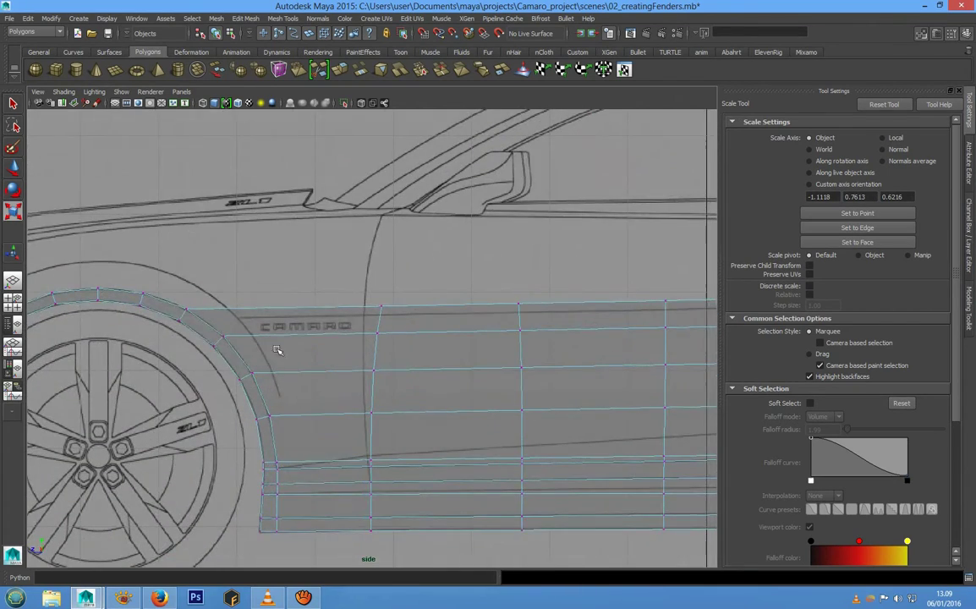
middle_click_drag(213, 344, 298, 357, "alt")
scroll(298, 357, "up", 2)
left_click(231, 338)
key("w")
left_click_drag(228, 337, 254, 354)
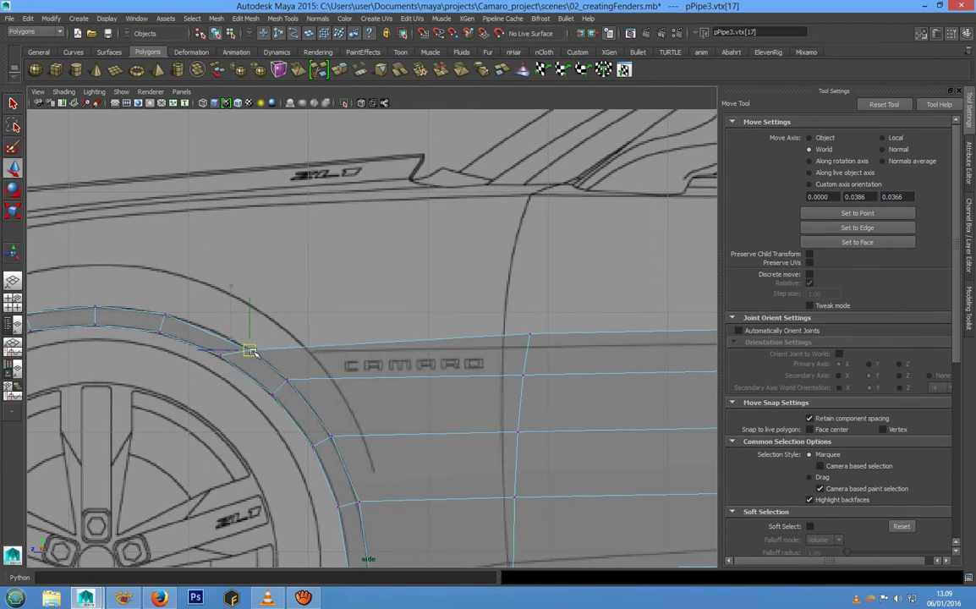
Step: Move the top vertex of the first vertical loop forward onto the front door seam and down to the body line
middle_click_drag(495, 328, 337, 326, "alt")
left_click(372, 335)
left_click_drag(325, 334, 300, 336)
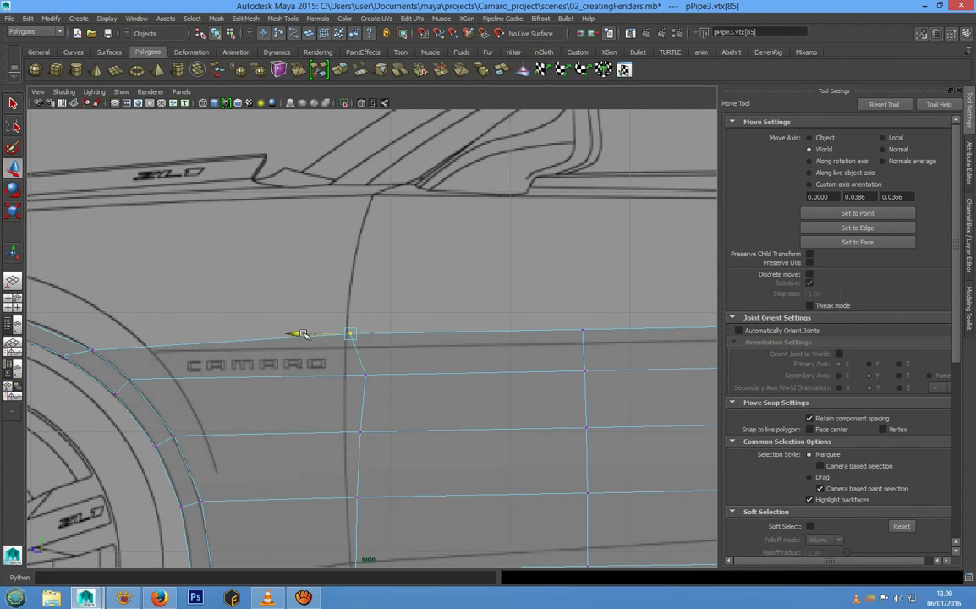
left_click_drag(347, 285, 345, 298)
Step: Lower the top vertices of the three middle vertical loops onto the blueprint's body line
middle_click_drag(537, 308, 405, 304, "alt")
left_click(449, 326)
left_click_drag(451, 272, 449, 284)
middle_click_drag(449, 283, 374, 309, "alt")
left_click(399, 327)
left_click_drag(397, 297, 397, 310)
middle_click_drag(560, 329, 379, 353, "alt")
left_click(438, 342)
left_click_drag(437, 290, 436, 306)
Step: Place the last vertical loop's top vertex on the rear door seam and lower the rear fender's top bridged vertex to the body line
middle_click_drag(606, 344, 385, 342, "alt")
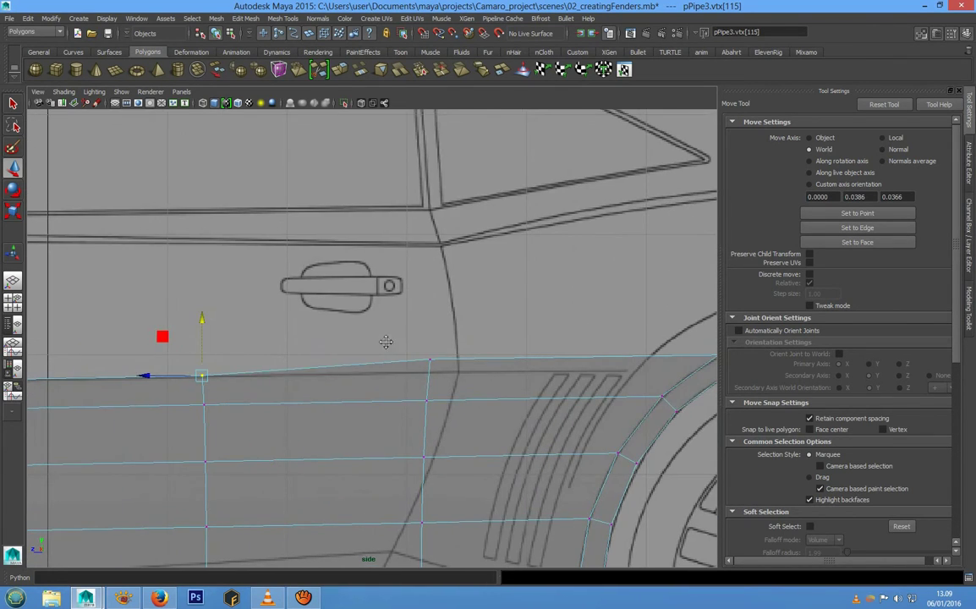
left_click_drag(444, 378, 448, 381)
left_click_drag(431, 305, 430, 317)
left_click_drag(371, 367, 400, 370)
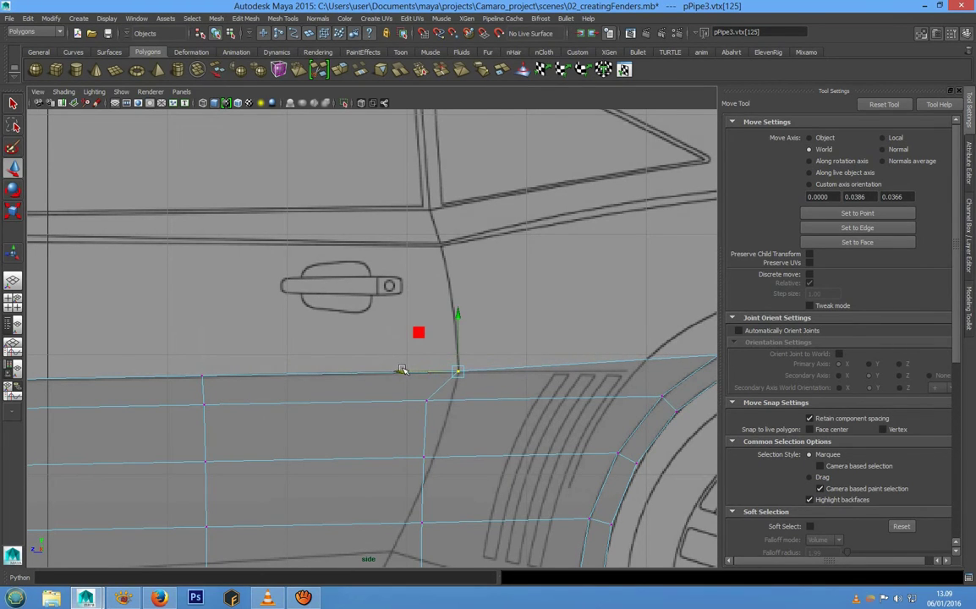
middle_click_drag(636, 340, 384, 318, "alt")
left_click(458, 336)
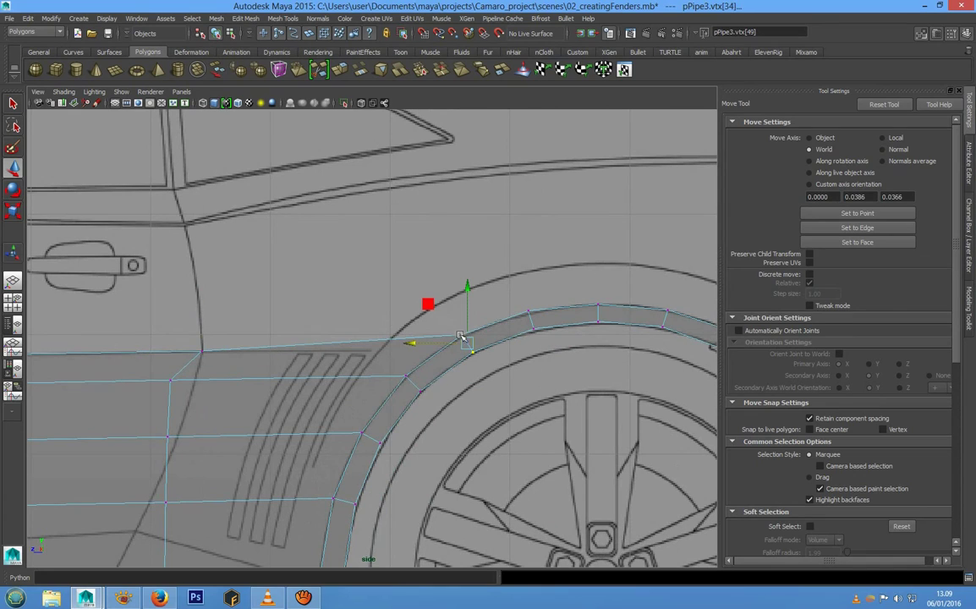
left_click(449, 307)
mouse_move(455, 329)
left_mouse_down()
mouse_move(468, 343)
mouse_move(443, 345)
left_mouse_up()
Step: Move the next three vertices down the last vertical loop onto the curved rear door seam
middle_click_drag(172, 378, 336, 332, "alt")
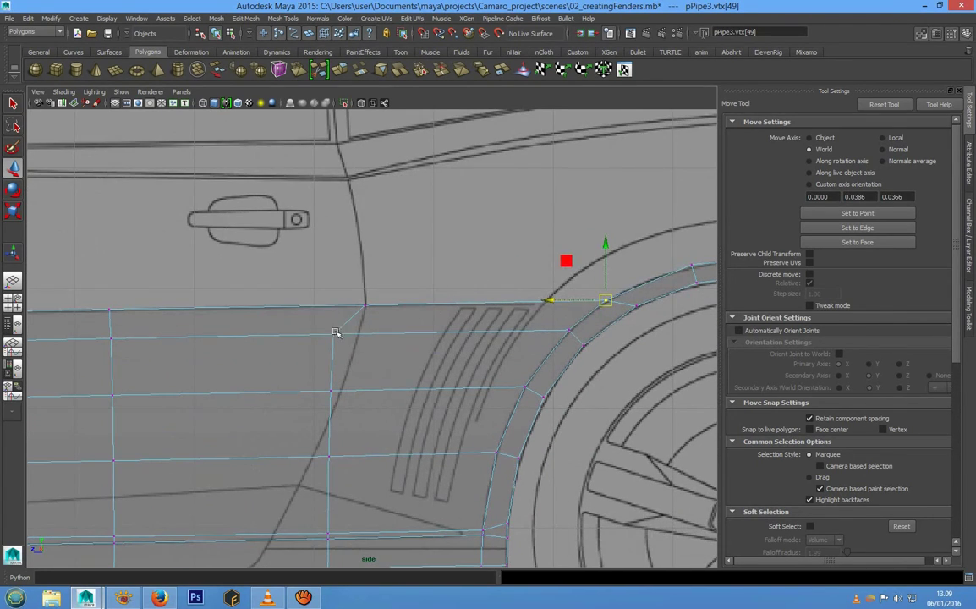
left_click(340, 341)
left_click_drag(288, 334, 311, 334)
middle_click_drag(324, 405, 337, 322, "alt")
left_click(348, 334)
left_click_drag(293, 335, 301, 338)
middle_click_drag(313, 382, 334, 334, "alt")
left_click(381, 365)
left_click_drag(319, 353, 304, 352)
middle_click_drag(332, 394, 346, 323, "alt")
Step: Raise the next vertex of the last vertical loop to the side-skirt line's peak on the rear door seam
right_click_drag(346, 323, 403, 404, "alt")
middle_click_drag(402, 405, 422, 428, "alt")
left_click(400, 404)
left_click_drag(400, 405, 360, 332)
Step: Adjust the rear fender's outer border vertex to the height of the pointed side-skirt tip
middle_click_drag(546, 378, 405, 407, "alt")
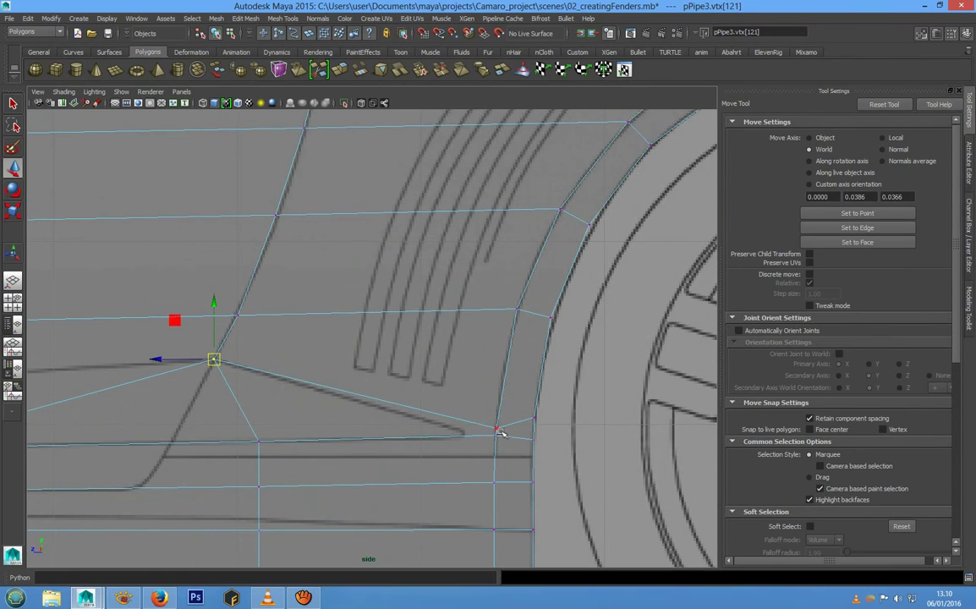
left_click_drag(502, 440, 490, 422)
left_click_drag(496, 379, 491, 382)
left_click_drag(502, 434, 482, 425)
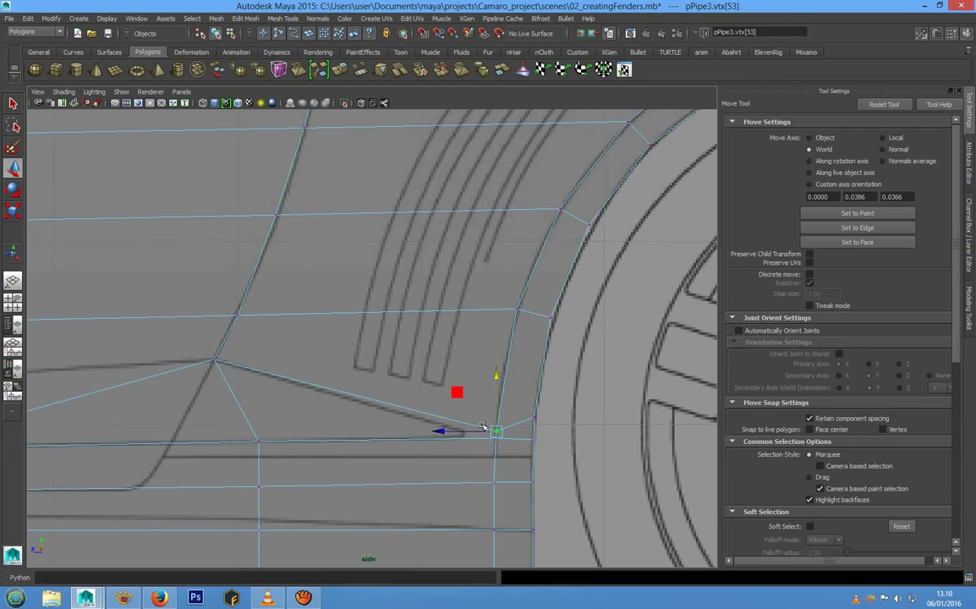
left_click_drag(496, 383, 498, 387)
Step: Move the vertex below the side-skirt peak forward onto the rear door seam and fine-tune the vertex above the peak
middle_click_drag(297, 417, 532, 408, "alt")
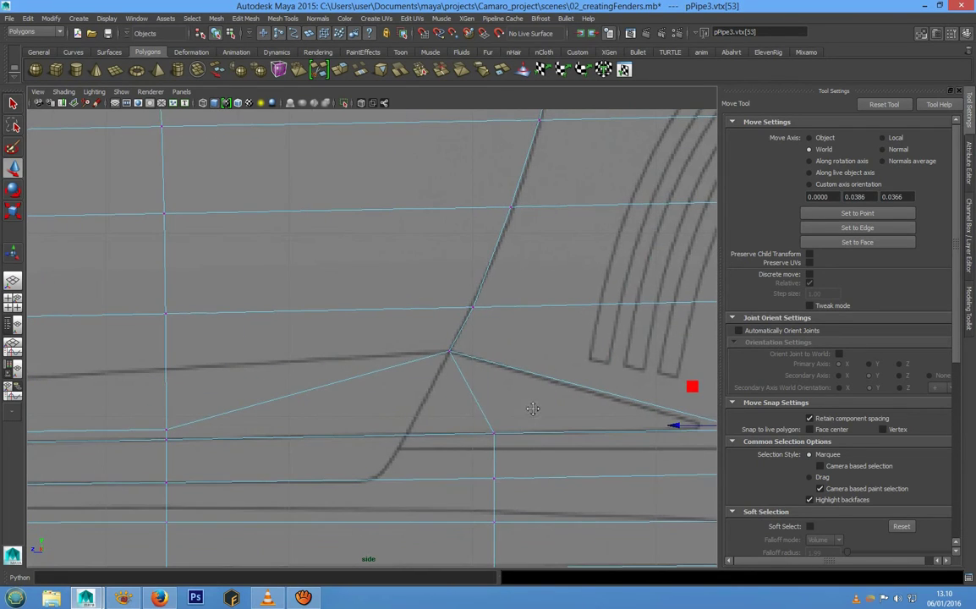
left_click(495, 433)
left_click_drag(495, 433, 409, 432)
middle_click_drag(475, 403, 458, 503, "alt")
left_click_drag(446, 397, 467, 431)
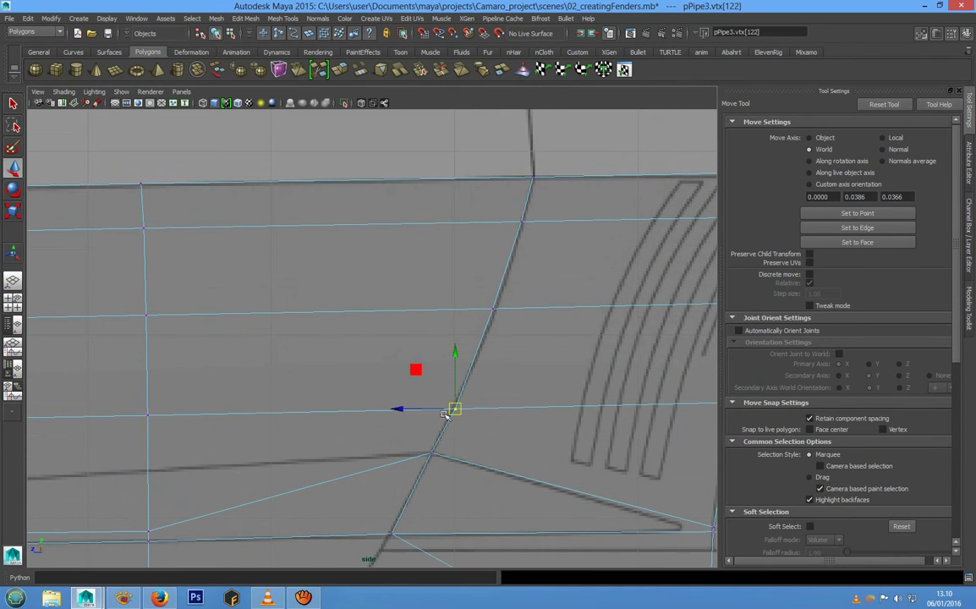
left_click_drag(410, 409, 407, 410)
Step: Shift the last vertical loop's four lowest vertices forward together to the lower end of the rear door seam
middle_click_drag(445, 531, 453, 433, "alt")
middle_click_drag(439, 491, 457, 367, "alt")
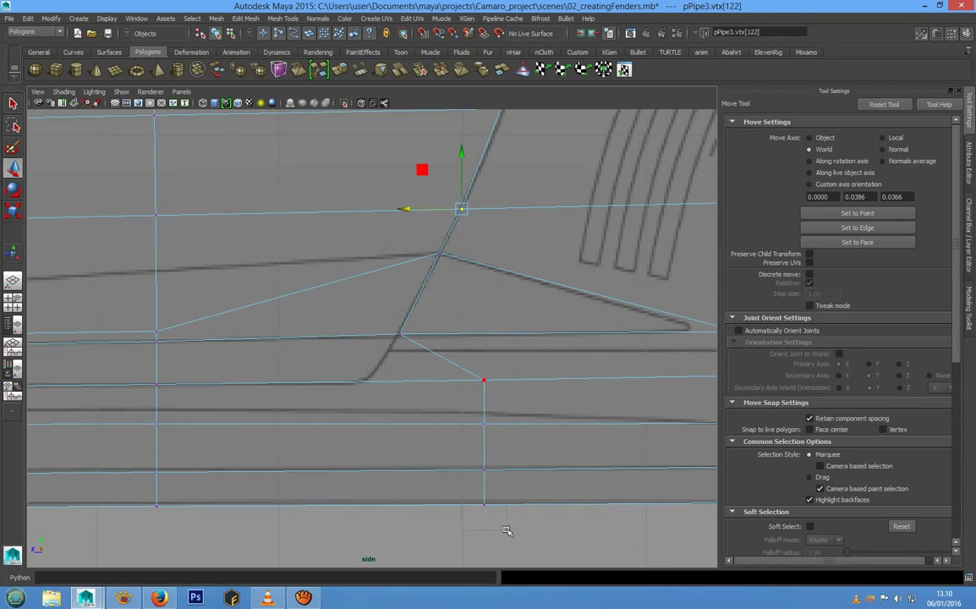
left_click_drag(506, 530, 508, 531)
scroll(510, 457, "down", 5)
middle_click_drag(462, 446, 453, 484, "alt")
scroll(423, 478, "up", 3)
middle_click_drag(387, 470, 381, 411, "alt")
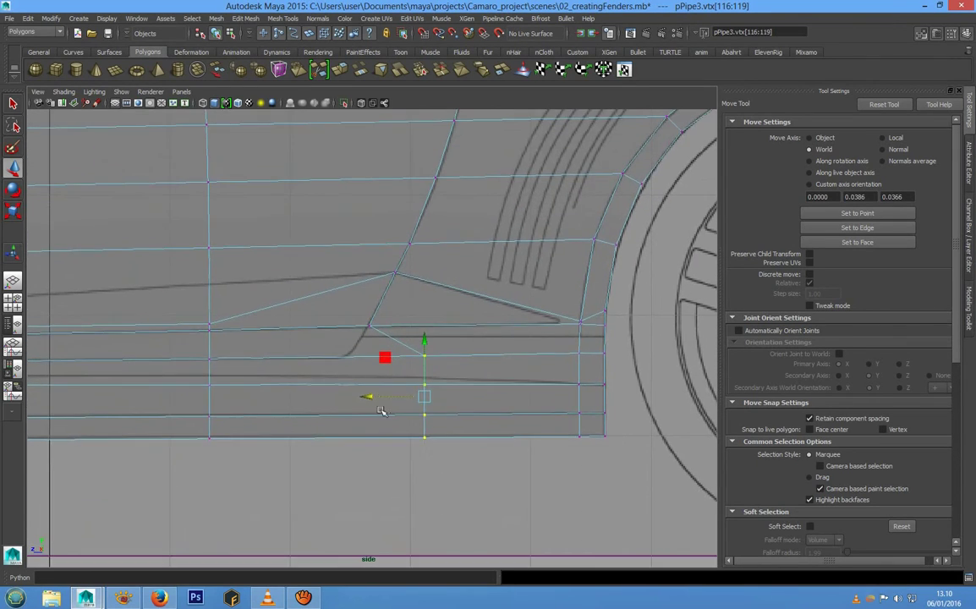
scroll(381, 410, "up", 2)
left_click_drag(397, 420, 282, 422)
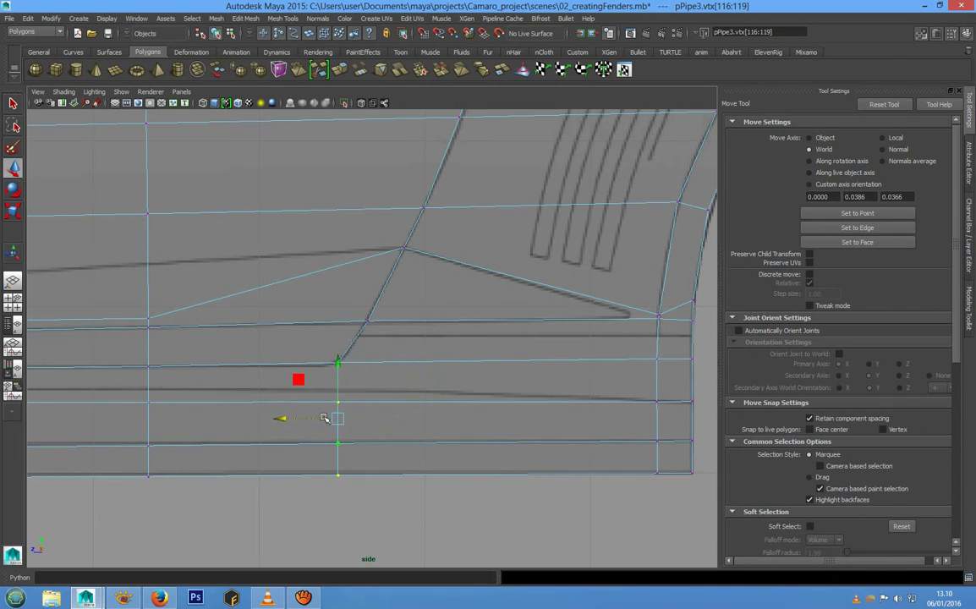
middle_click_drag(324, 417, 364, 390, "alt")
left_click(410, 445)
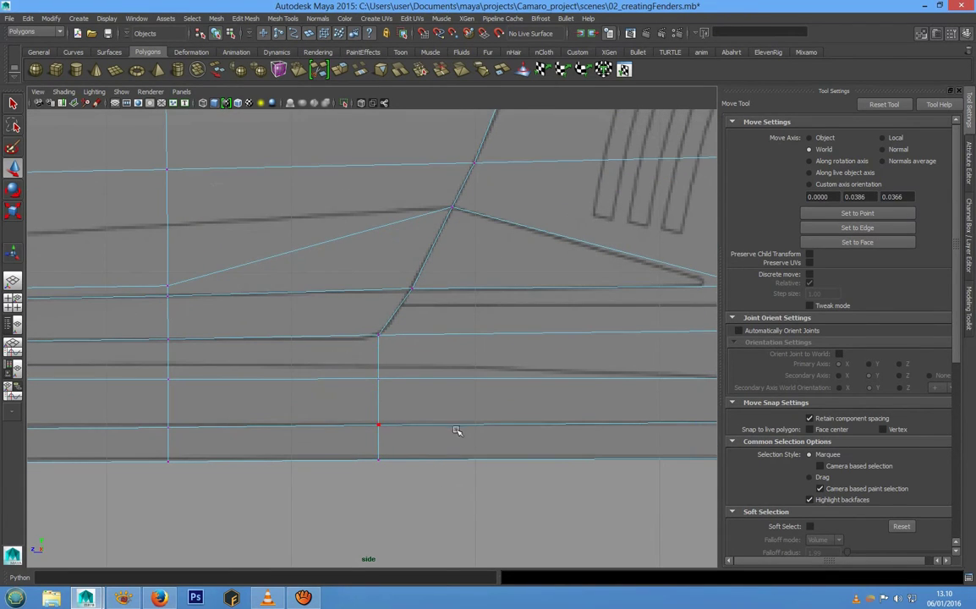
scroll(409, 446, "down", 4)
scroll(410, 446, "up", 3)
scroll(394, 424, "up", 3)
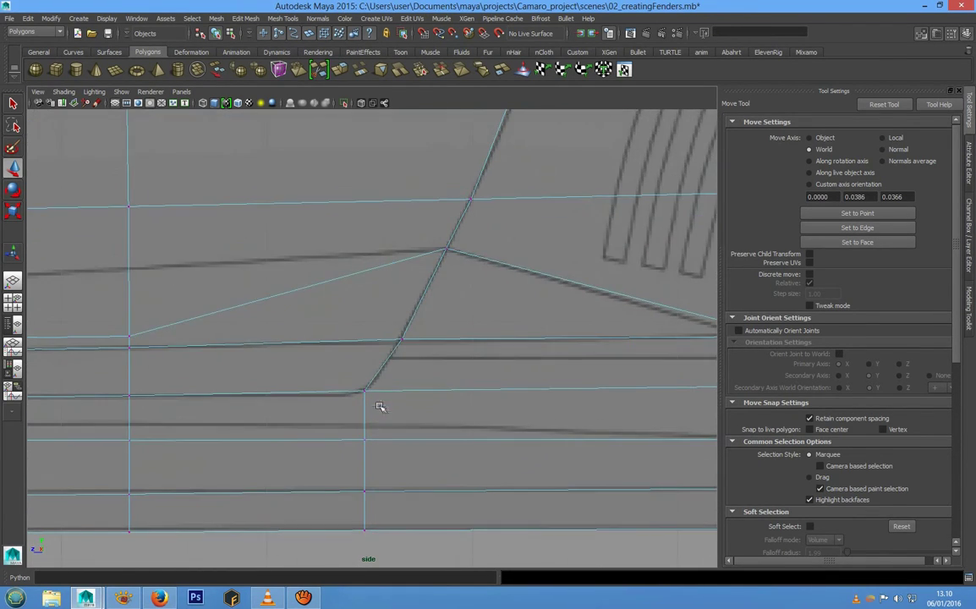
Step: Shift the vertex at the rear door seam's lower end slightly forward and lower the seam vertex above it slightly
left_click(370, 372)
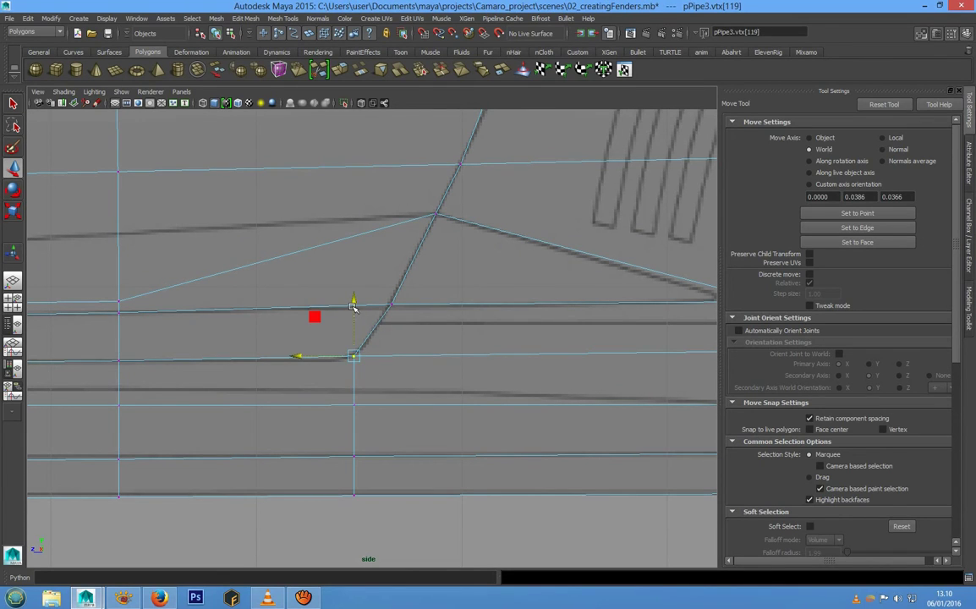
left_click_drag(302, 357, 295, 357)
left_click(393, 306)
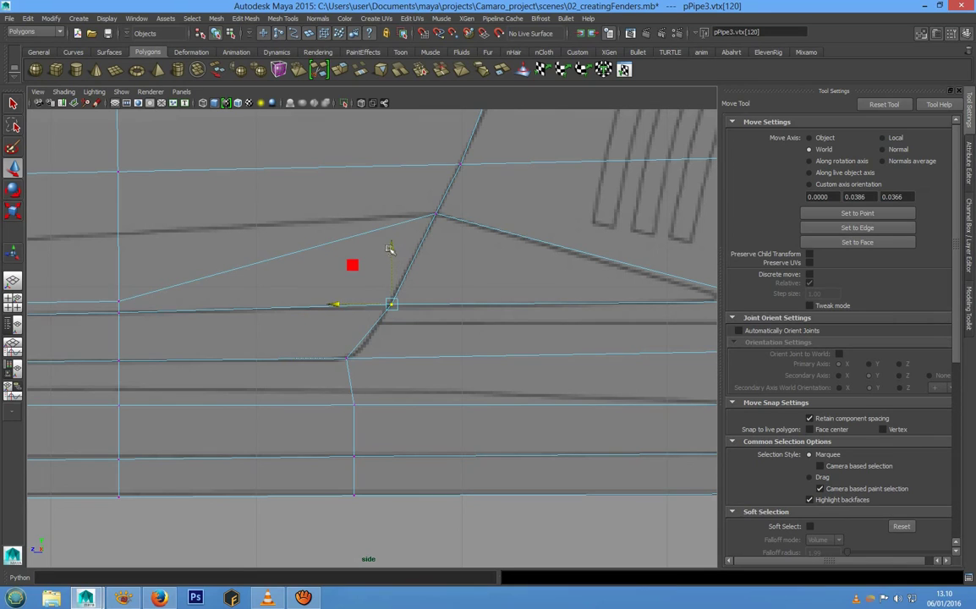
left_click_drag(389, 249, 389, 252)
Step: Move the three lowest vertices of the rear door seam's loop forward together, in line with the seam's lower end
middle_click_drag(343, 404, 373, 376, "alt")
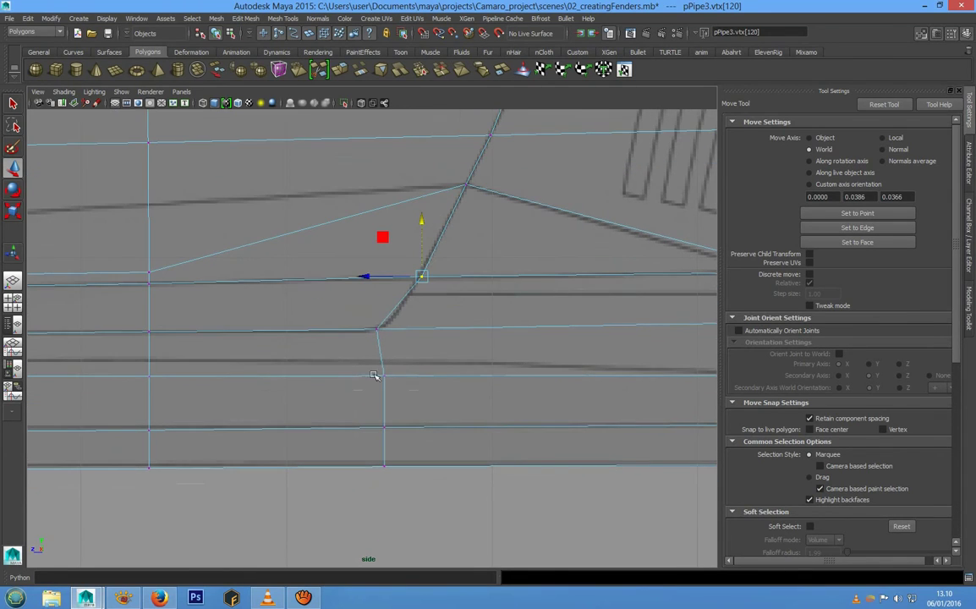
left_click_drag(412, 484, 413, 490)
left_click_drag(328, 421, 317, 422)
Step: Raise the side-skirt vertex on the vertical loop just ahead of the rear door seam onto the rising blueprint line
middle_click_drag(63, 395, 300, 404, "alt")
middle_click_drag(167, 394, 360, 420, "alt")
scroll(342, 422, "down", 5)
middle_click_drag(554, 259, 524, 299, "alt")
scroll(525, 299, "up", 2)
scroll(524, 300, "up", 4)
middle_click_drag(466, 390, 399, 406, "alt")
scroll(401, 416, "down", 6)
scroll(402, 405, "up", 7)
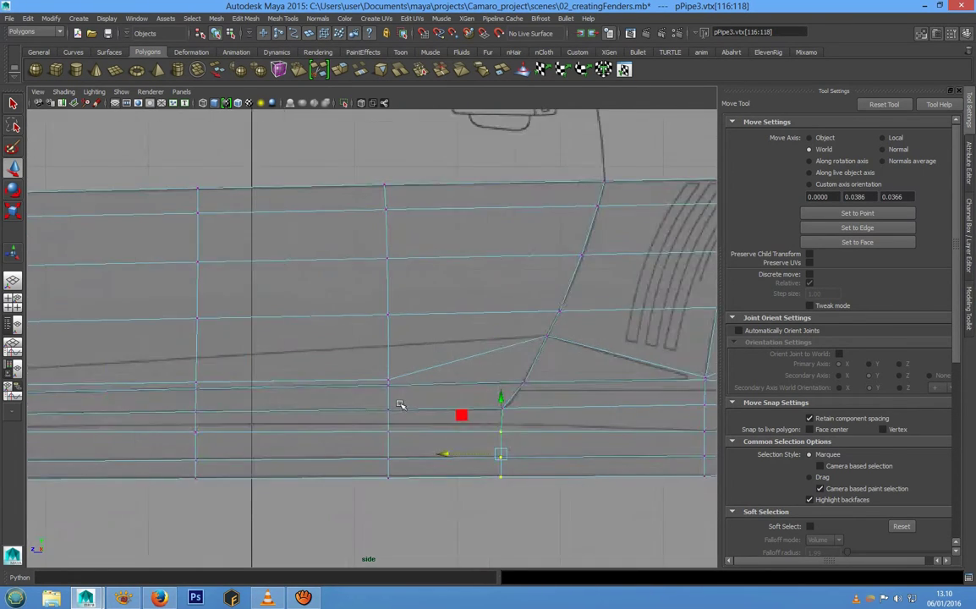
left_click(409, 435)
left_click_drag(409, 383, 399, 303)
Step: Raise the matching vertices of the next two door loops toward the front onto the rising side-skirt line
middle_click_drag(31, 423, 405, 389, "alt")
left_click(336, 407)
left_click_drag(337, 348, 336, 289)
middle_click_drag(288, 394, 564, 398, "alt")
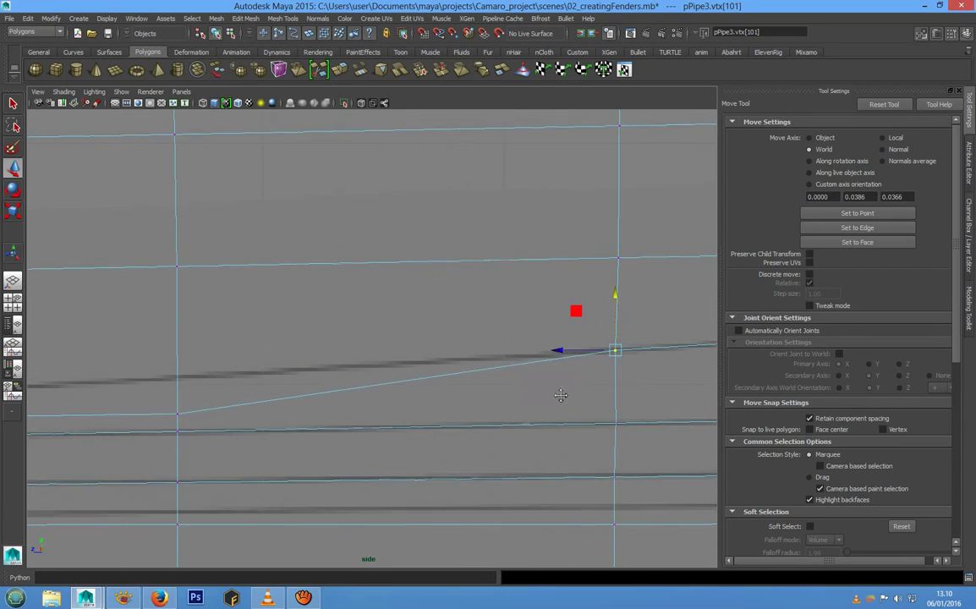
middle_click_drag(259, 415, 449, 415, "alt")
left_click(369, 409)
left_click_drag(367, 355, 368, 319)
Step: Raise the front seam loop's vertex to the rising side-skirt line and shift it and the vertex below forward onto the front door seam
middle_click_drag(268, 401, 520, 423, "alt")
middle_click_drag(253, 440, 434, 431, "alt")
left_click(331, 431)
left_click_drag(331, 382, 331, 369)
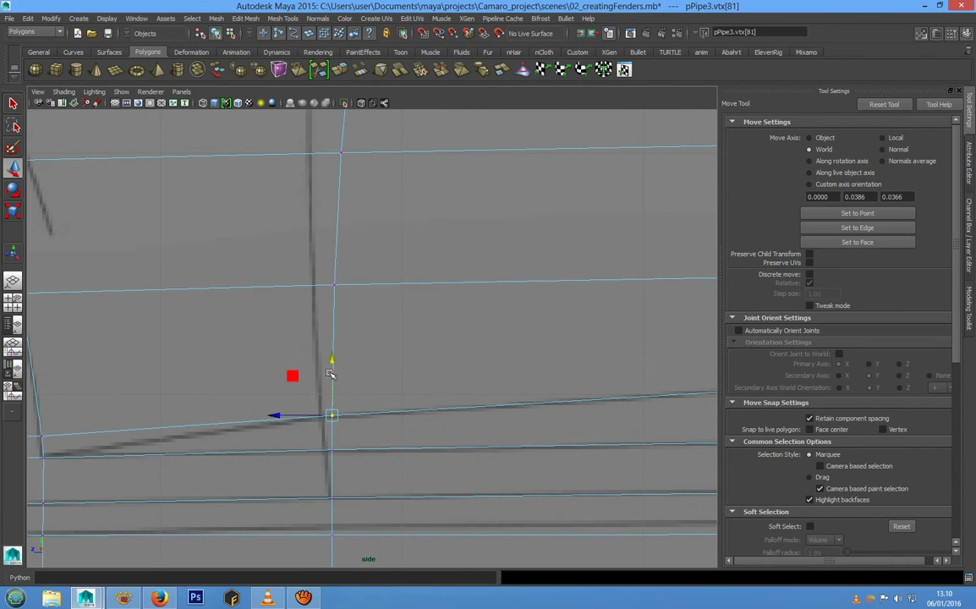
left_click_drag(269, 415, 258, 415)
left_click(331, 449)
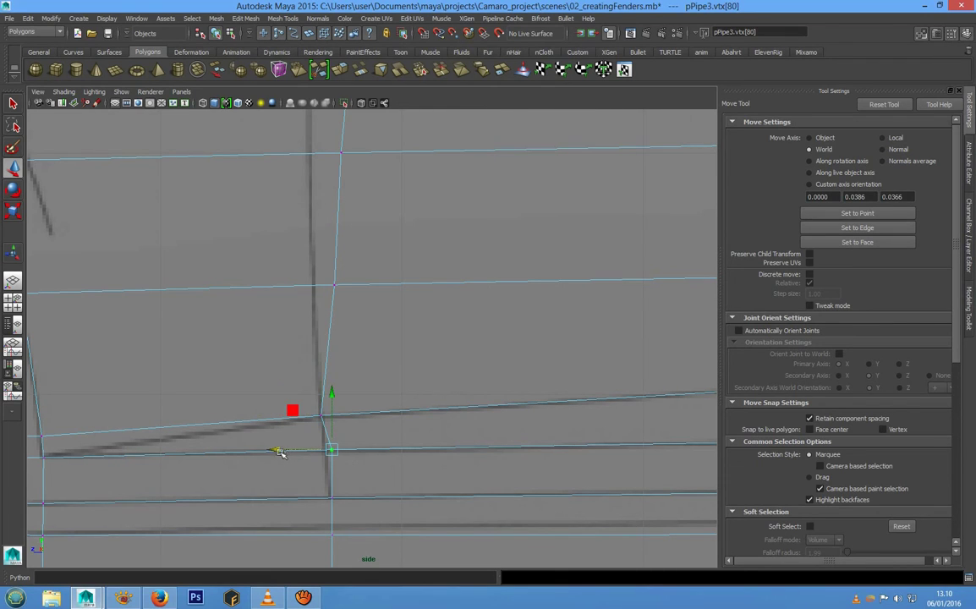
left_click_drag(277, 451, 270, 451)
Step: Shift the front seam loop's vertices between the side-skirt line and the panel's upper edge forward onto the front door seam
middle_click_drag(311, 423, 298, 541, "alt")
left_click(322, 404)
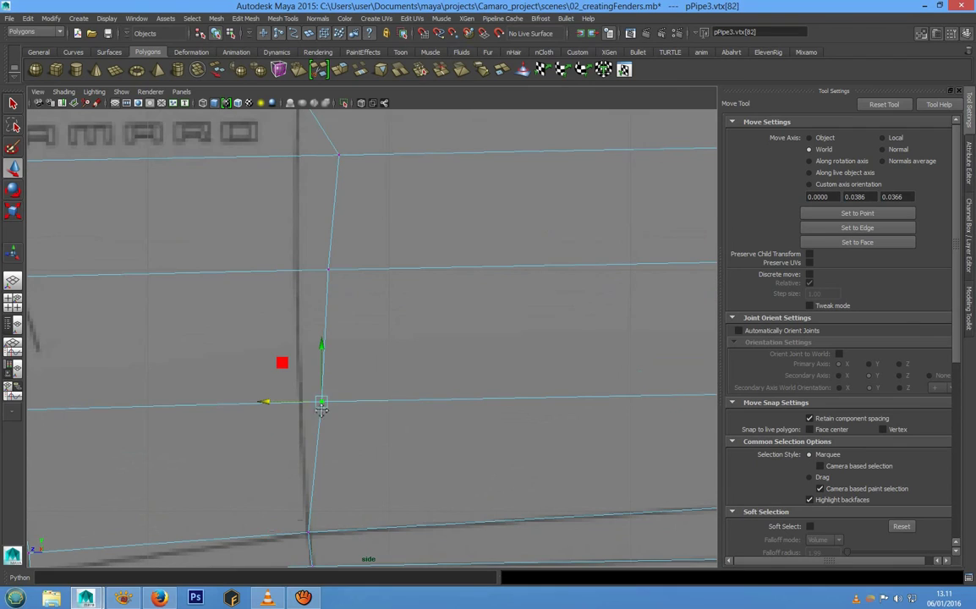
left_click_drag(264, 399, 239, 401)
middle_click_drag(340, 268, 344, 370, "alt")
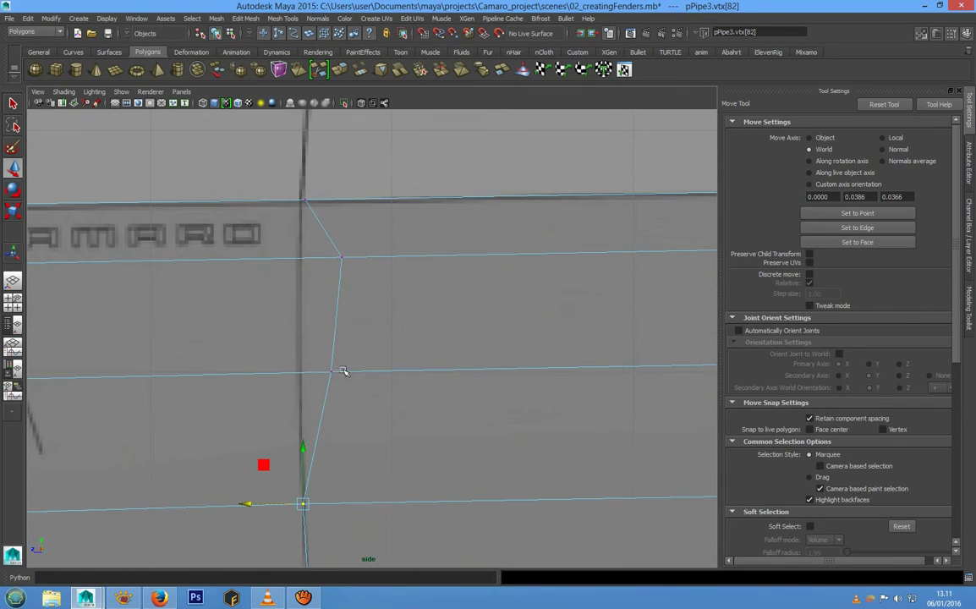
left_click(333, 374)
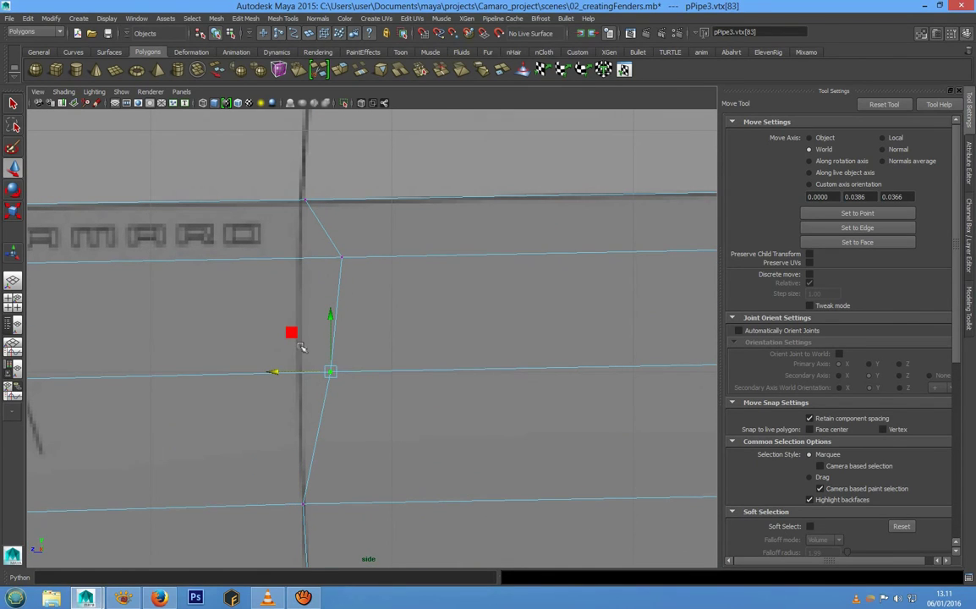
left_click_drag(269, 377, 246, 373)
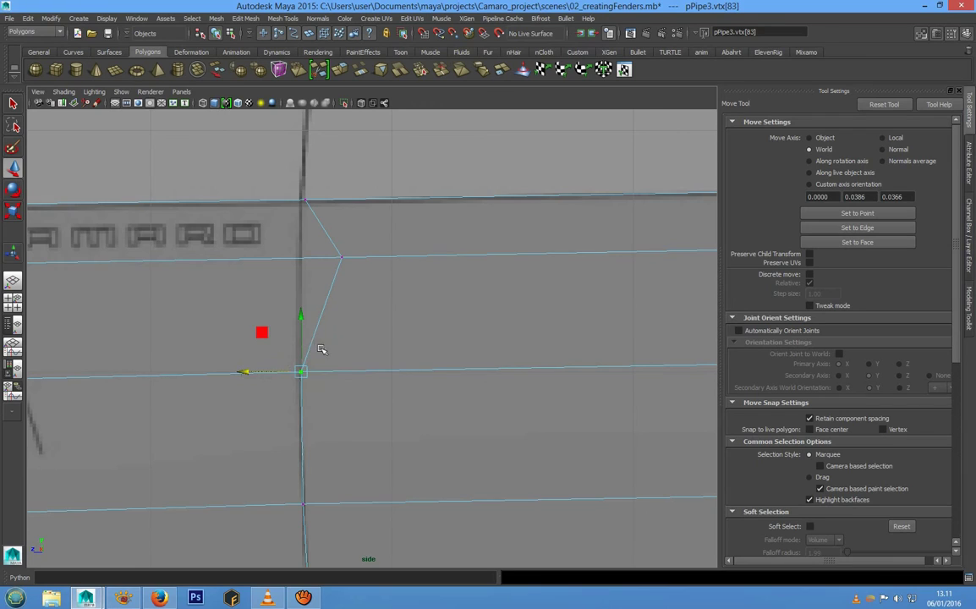
middle_click_drag(322, 246, 339, 347, "alt")
left_click_drag(339, 346, 367, 379)
left_click_drag(303, 358, 259, 355)
middle_click_drag(287, 356, 330, 437, "alt")
left_click_drag(380, 398, 327, 383)
Step: Lower the front fender's inner border vertex onto the point where the rising side-skirt line starts
scroll(340, 400, "down", 8)
middle_click_drag(376, 439, 341, 359, "alt")
scroll(348, 401, "up", 2)
mouse_move(313, 406)
middle_mouse_down("alt")
mouse_move(442, 394)
mouse_move(318, 416)
middle_mouse_up("alt")
scroll(431, 406, "up", 6)
scroll(279, 410, "up", 4)
middle_click_drag(261, 407, 373, 423, "alt")
left_click(325, 364)
left_click_drag(323, 363, 328, 385)
key("ctrl+z")
left_click_drag(323, 305, 323, 330)
scroll(322, 387, "up", 3)
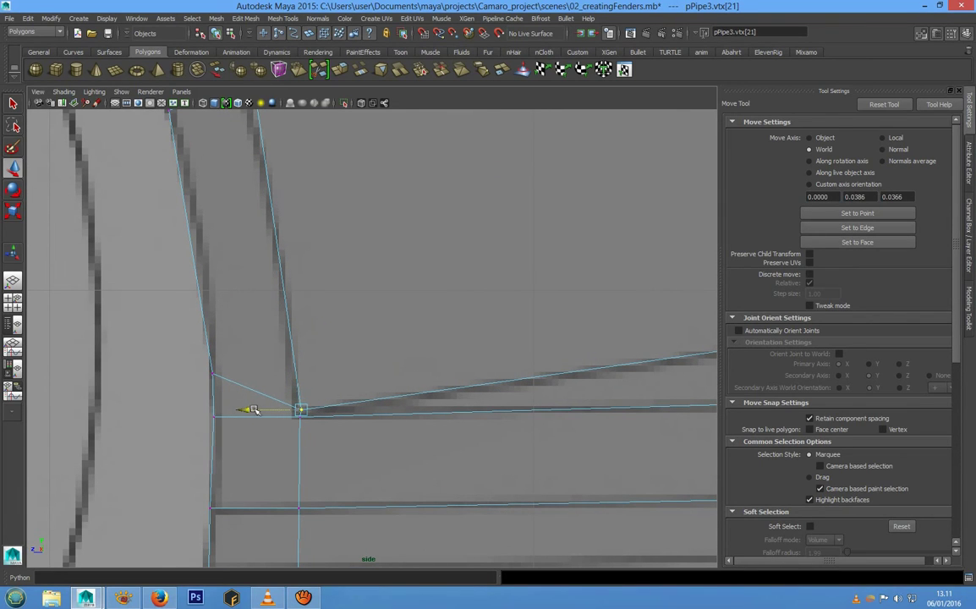
Step: Raise the third vertices from the panel's lower edge on the front seam loop and front fender border to the nearby skirt line
scroll(575, 438, "down", 5)
scroll(420, 401, "up", 5)
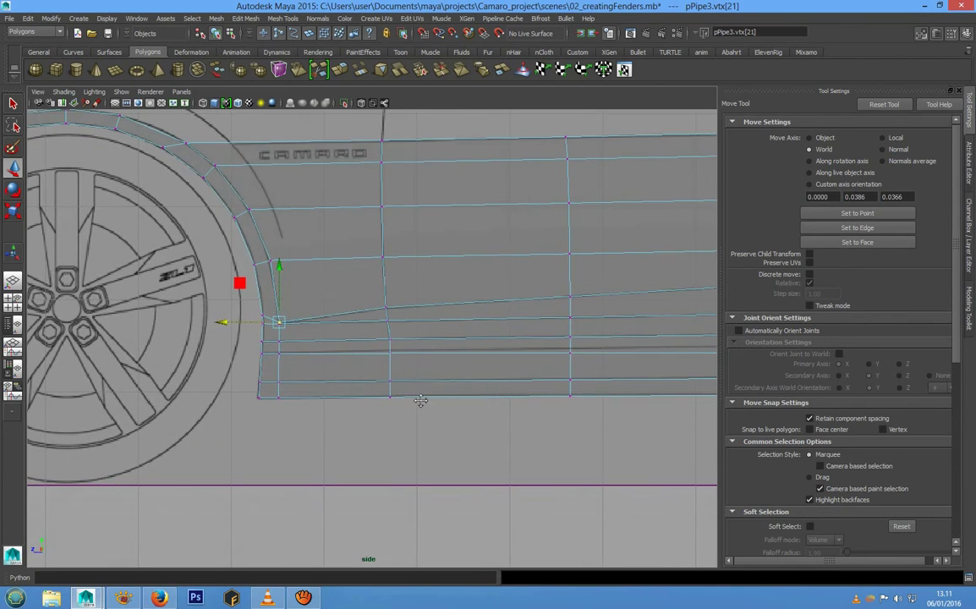
scroll(361, 400, "up", 3)
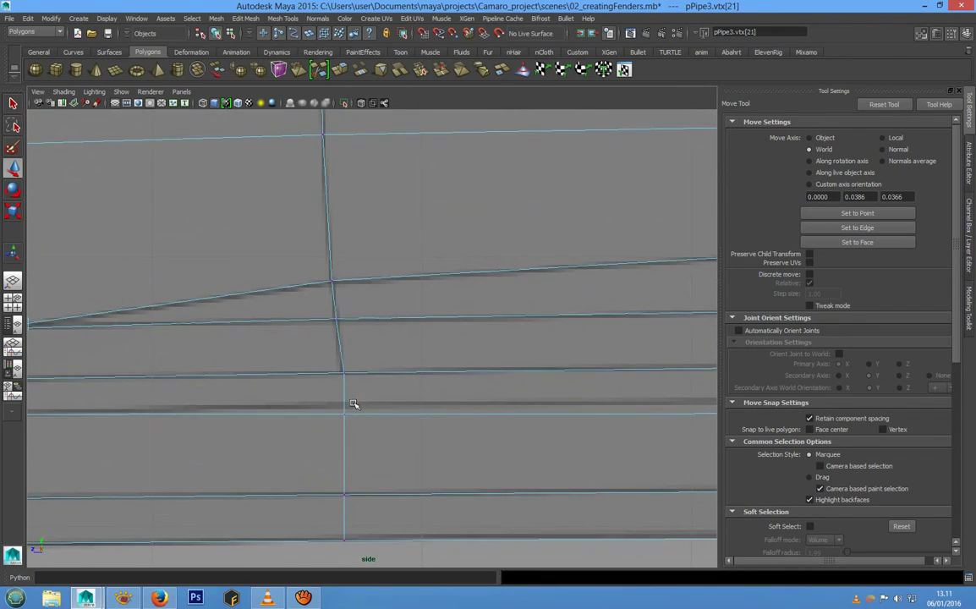
left_click(407, 410)
middle_click_drag(276, 414, 424, 414, "alt")
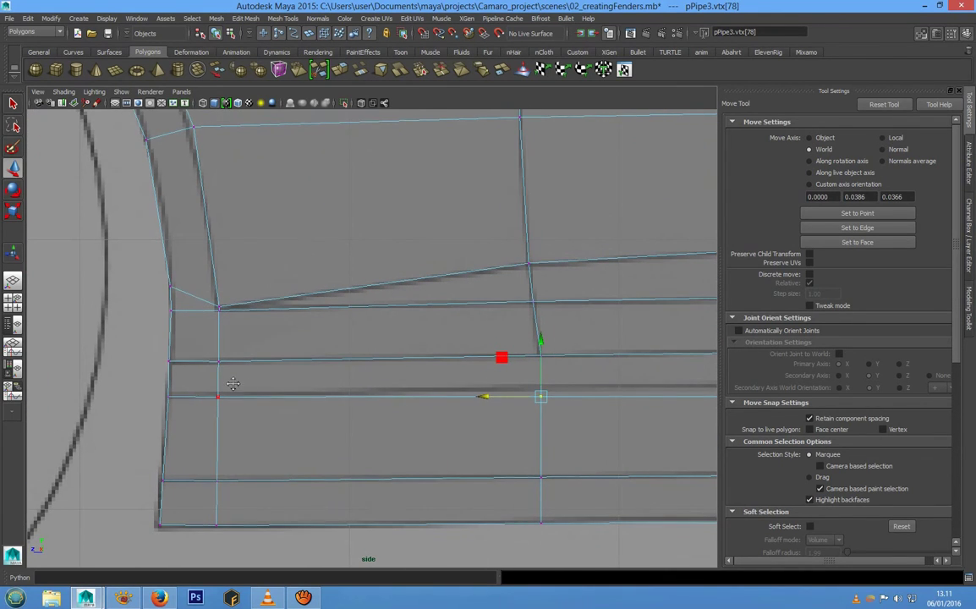
left_click(230, 407)
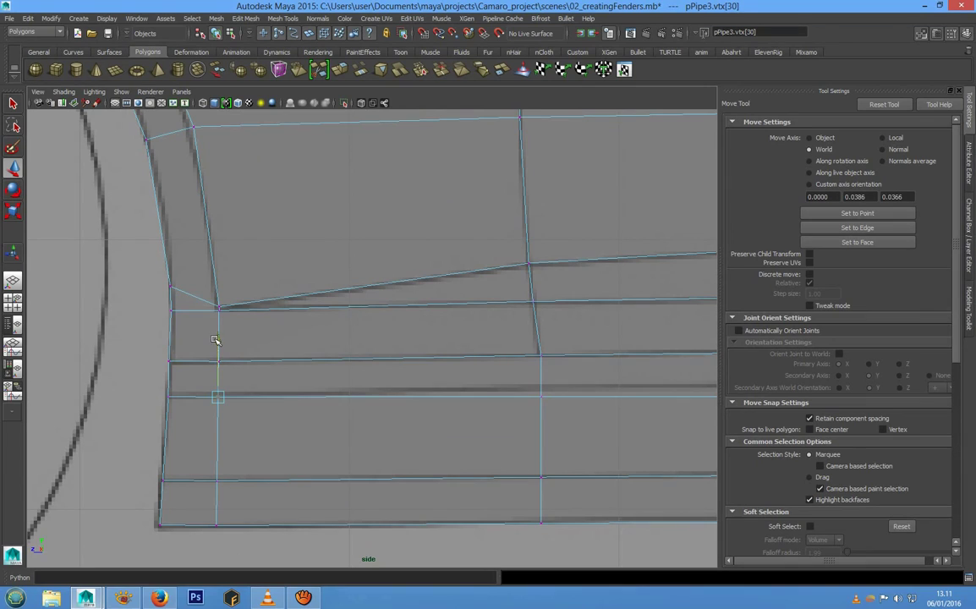
middle_click_drag(523, 410, 326, 414, "alt")
left_click(379, 431)
middle_click_drag(519, 441, 97, 418, "alt")
Step: Raise the third vertex from the lower edge on each of the three middle door loops onto the same skirt line
left_click(434, 386)
left_click_drag(450, 336, 447, 320)
middle_click_drag(575, 403, 422, 430, "alt")
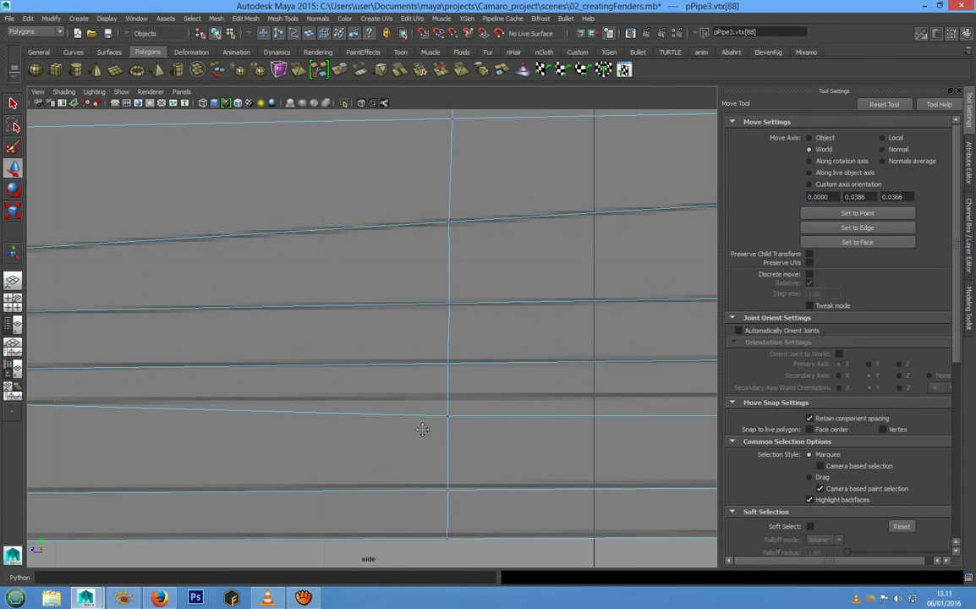
mouse_move(447, 372)
left_mouse_down()
mouse_move(449, 344)
mouse_move(453, 355)
left_mouse_up()
middle_click_drag(572, 418, 319, 428, "alt")
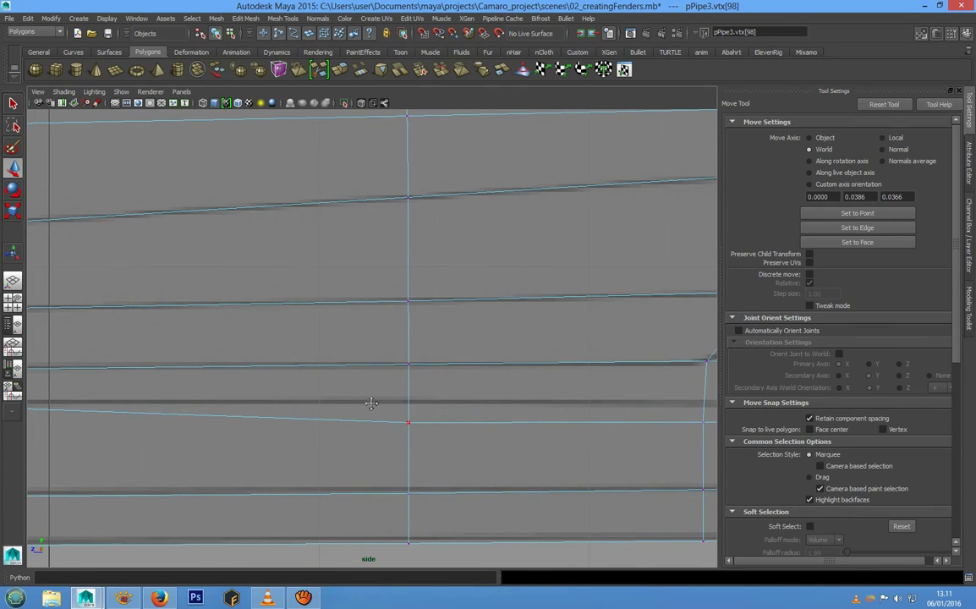
left_click(422, 438)
left_click_drag(410, 369, 410, 347)
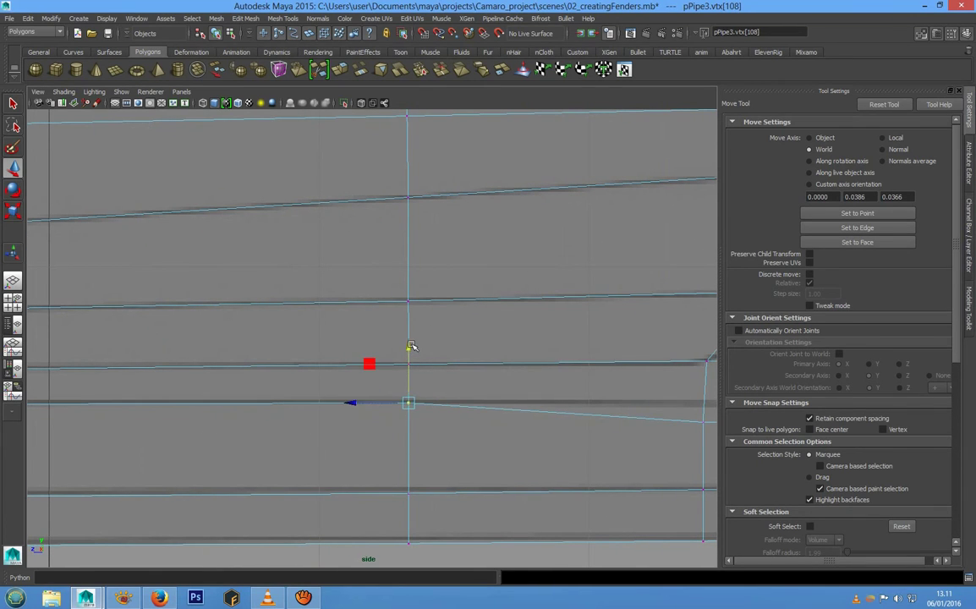
Step: Raise the rear seam loop's third-lowest vertex onto the skirt line and adjust the matching vertex on the rear fender's inner border
middle_click_drag(597, 428, 289, 415, "alt")
left_click_drag(375, 388, 420, 430)
left_click_drag(391, 356, 391, 336)
middle_click_drag(701, 381, 526, 391, "alt")
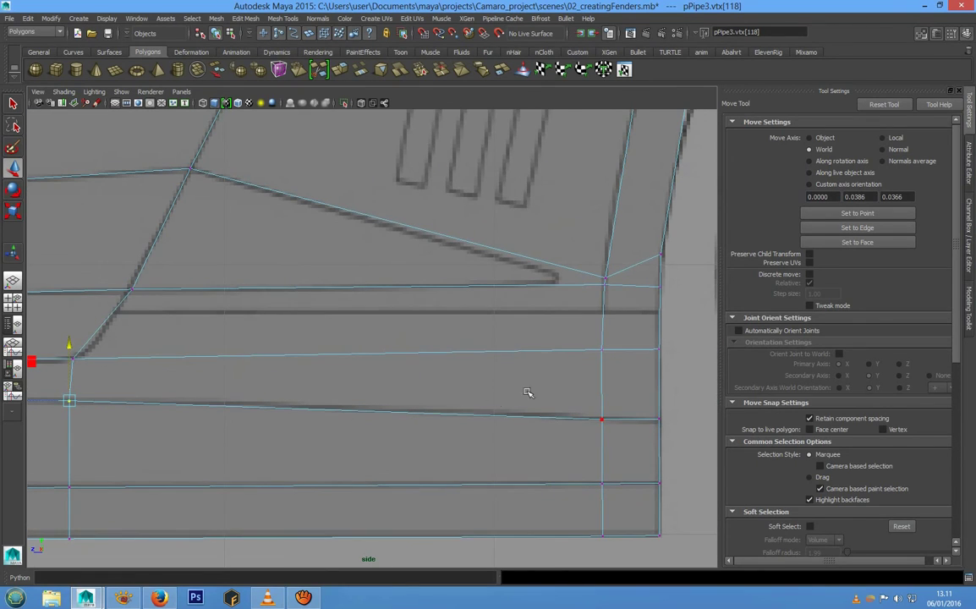
left_click_drag(613, 441, 616, 442)
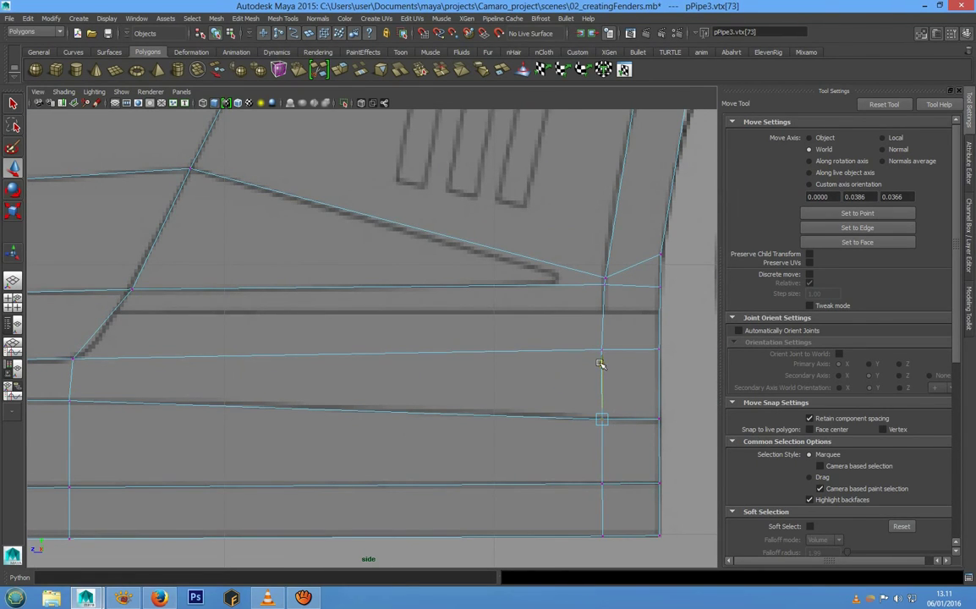
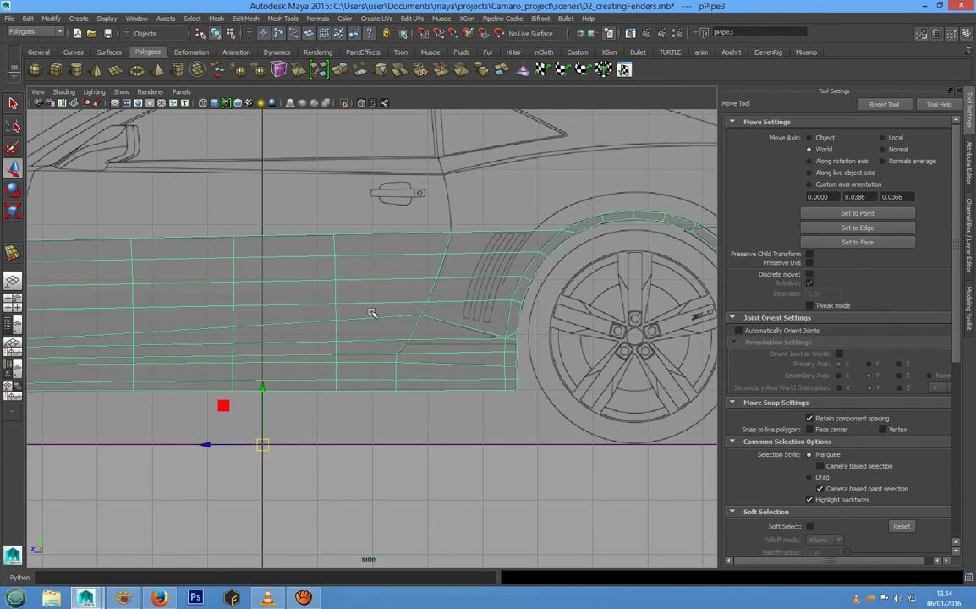
Step: Return the side-panel mesh to vertex editing and lower the front fender's outer border vertex level with the skirt point slightly
middle_click_drag(371, 316, 463, 359, "alt")
scroll(376, 386, "down", 2)
middle_click_drag(383, 453, 625, 423, "alt")
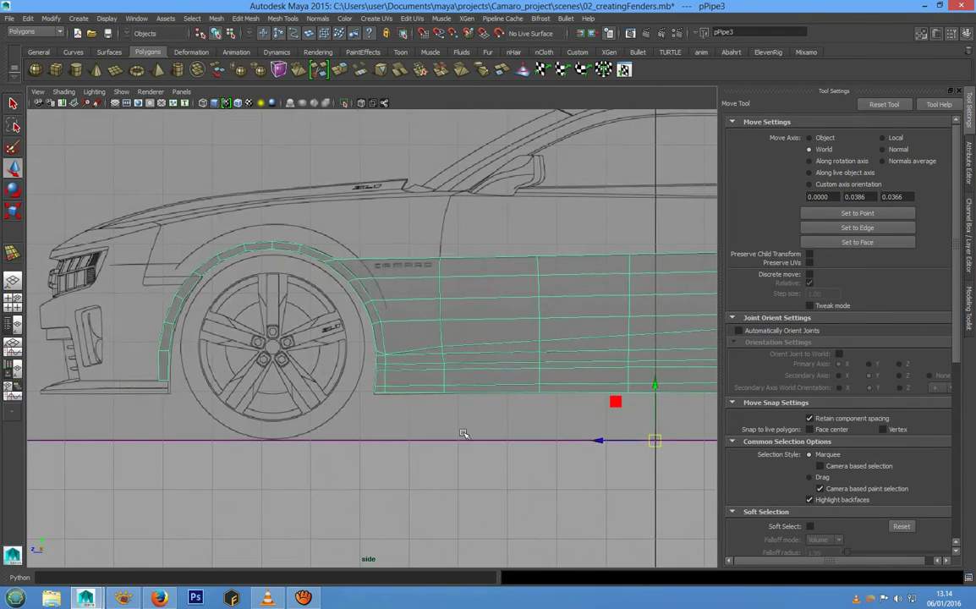
scroll(423, 414, "up", 6)
scroll(423, 414, "up", 1)
right_click_drag(398, 372, 369, 353)
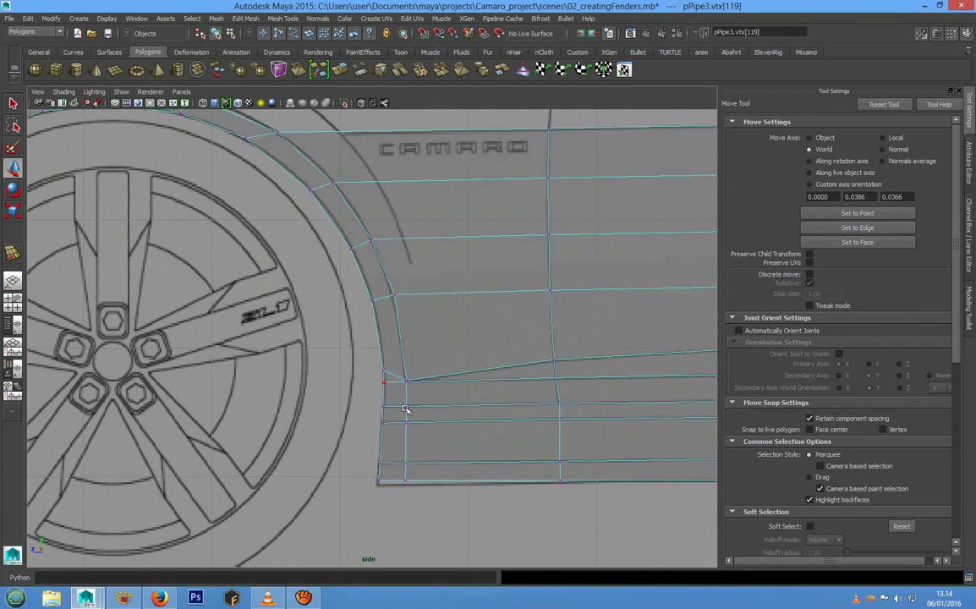
scroll(414, 414, "up", 1)
left_click(386, 392)
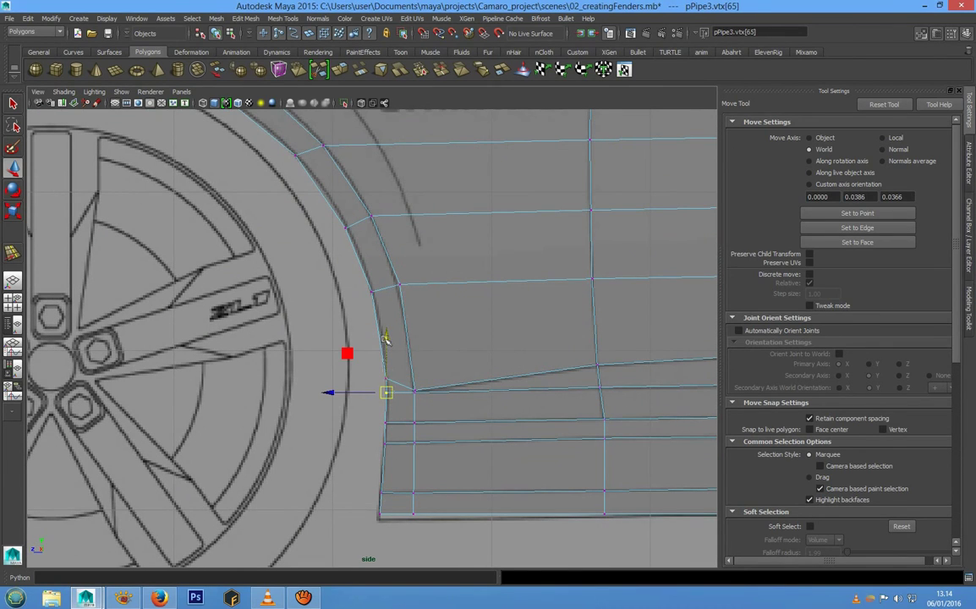
left_click_drag(385, 340, 385, 348)
Step: Lower the front fender's two lowest vertices and the front seam loop's lowest vertex onto the blueprint's lower sill line
middle_click_drag(445, 531, 355, 456, "alt")
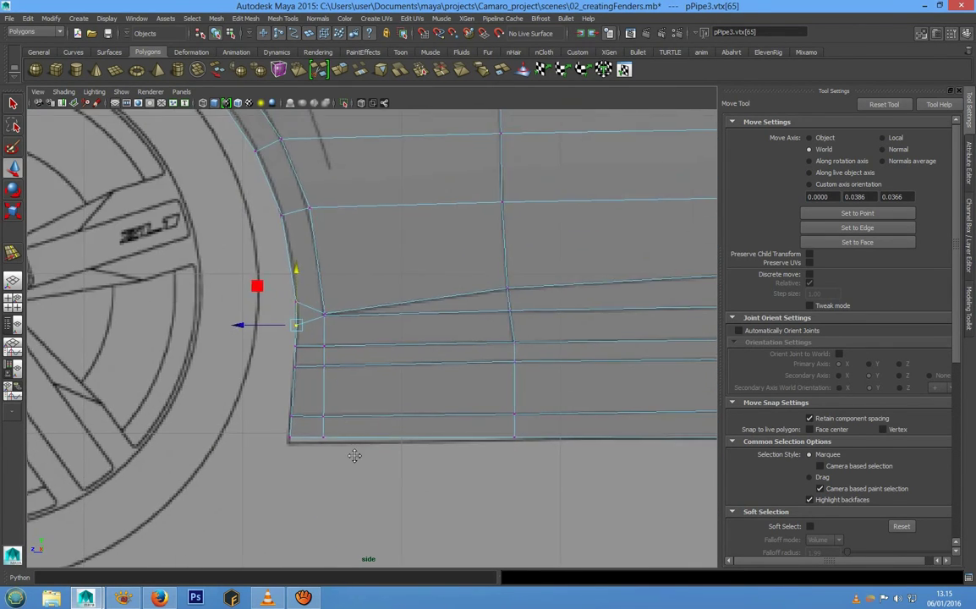
middle_click_drag(573, 440, 544, 455, "alt")
scroll(582, 442, "down", 5)
scroll(507, 456, "up", 5)
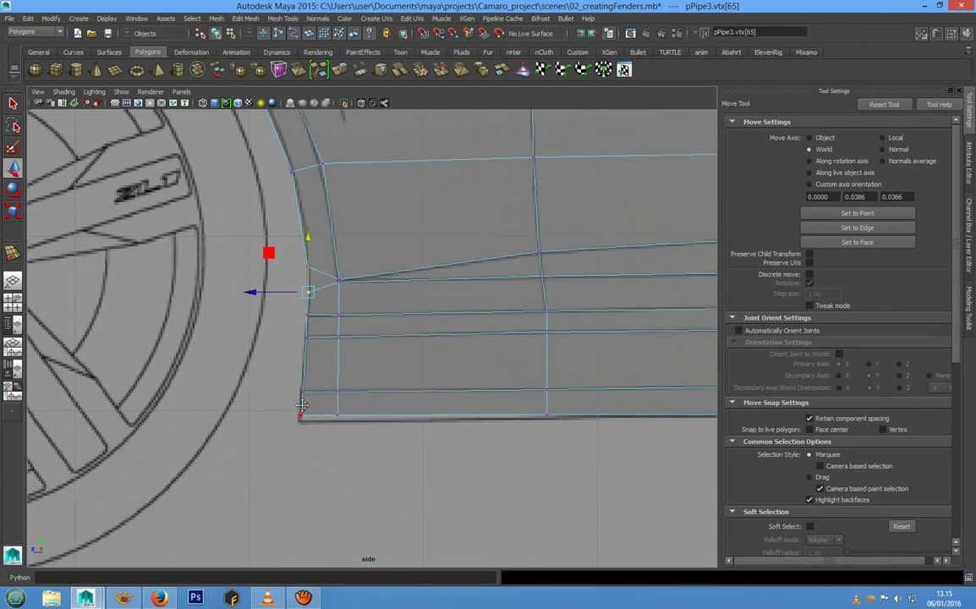
left_click_drag(374, 442, 382, 441)
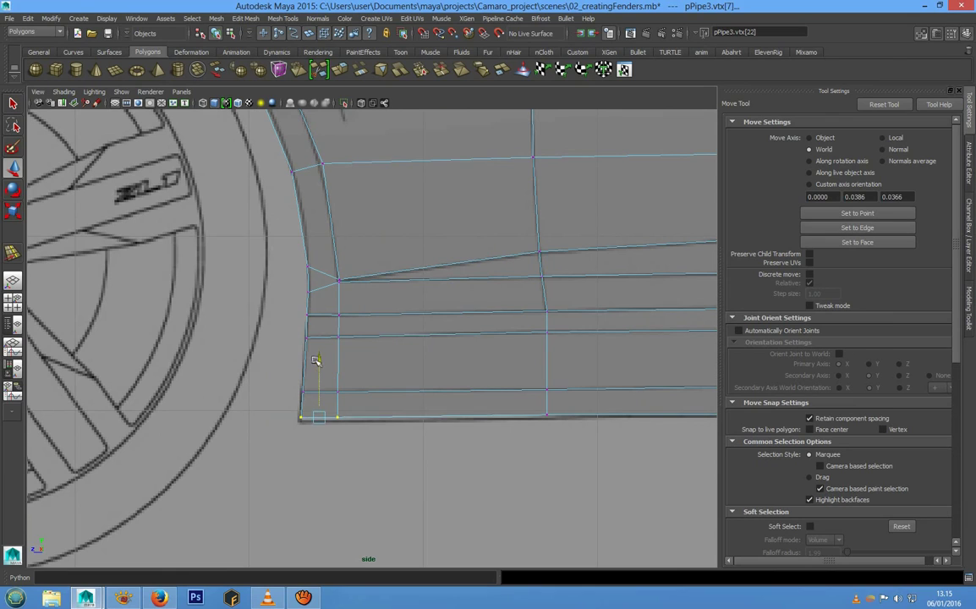
left_click_drag(524, 411, 578, 429)
left_click_drag(546, 362, 546, 368)
Step: Adjust the panel's lower-edge vertices from the middle door loops back to the rear fender's two end vertices to the sill line
middle_click_drag(573, 394, 203, 419, "alt")
middle_click_drag(616, 426, 449, 413, "alt")
left_click_drag(523, 419, 517, 348)
middle_click_drag(618, 393, 330, 423, "alt")
left_click_drag(373, 428, 432, 445)
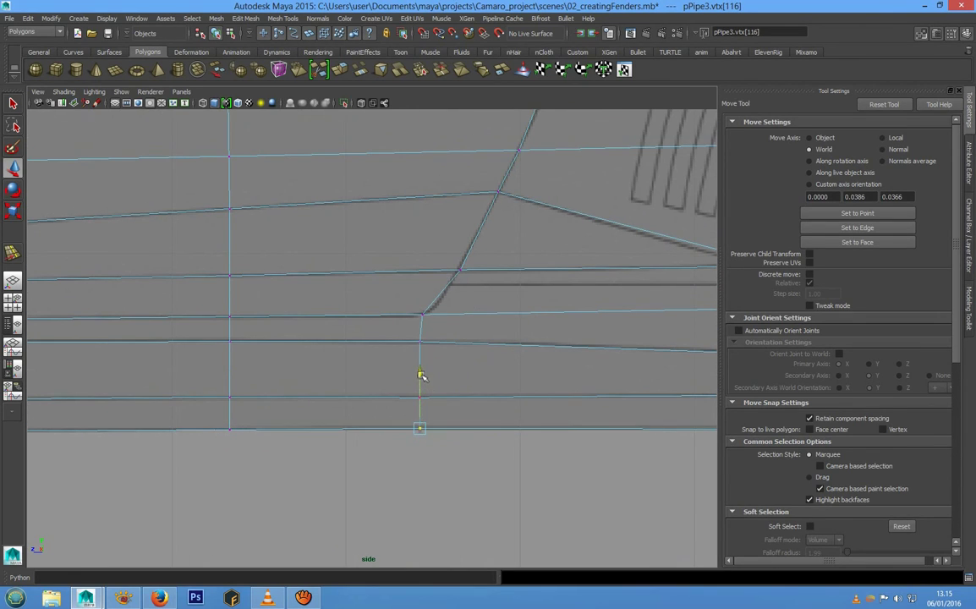
middle_click_drag(612, 423, 333, 440, "alt")
left_click_drag(471, 443, 525, 465)
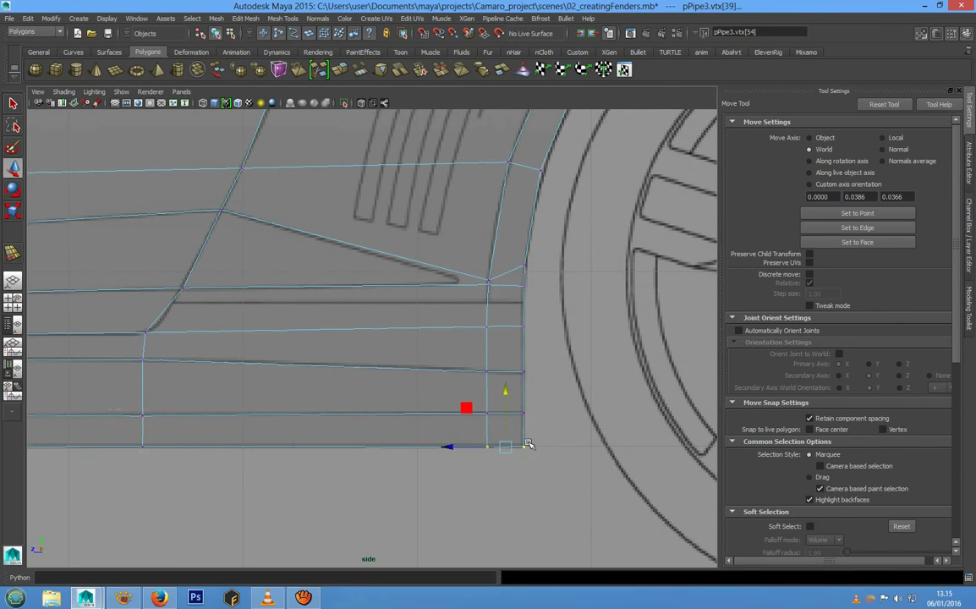
Step: Lower the rear fender's outer border vertex just below the pointed side-skirt tip onto the horizontal blueprint line
middle_click_drag(519, 407, 497, 451, "alt")
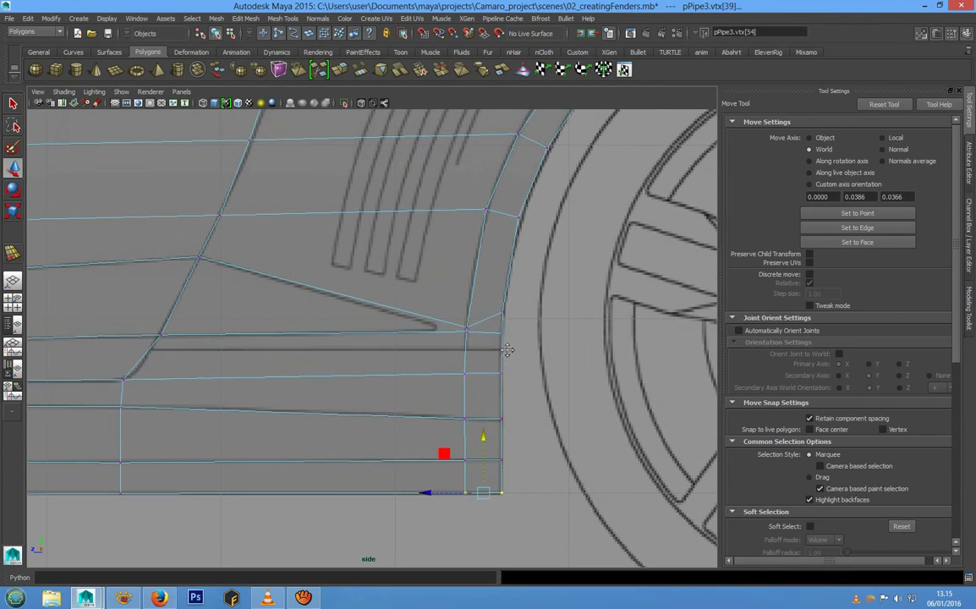
left_click_drag(495, 328, 509, 342)
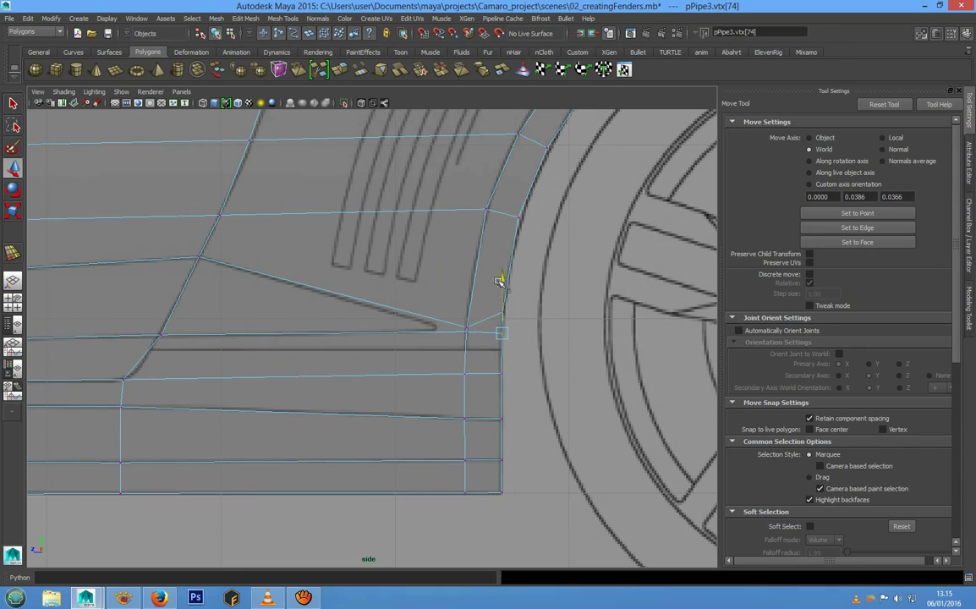
left_click_drag(499, 277, 500, 288)
Step: Nudge the two side-panel vertices below the top of the rear door seam rearward onto the blueprint's seam line
middle_click_drag(421, 322, 607, 506, "alt")
middle_click_drag(397, 413, 399, 429, "alt")
left_click(436, 342)
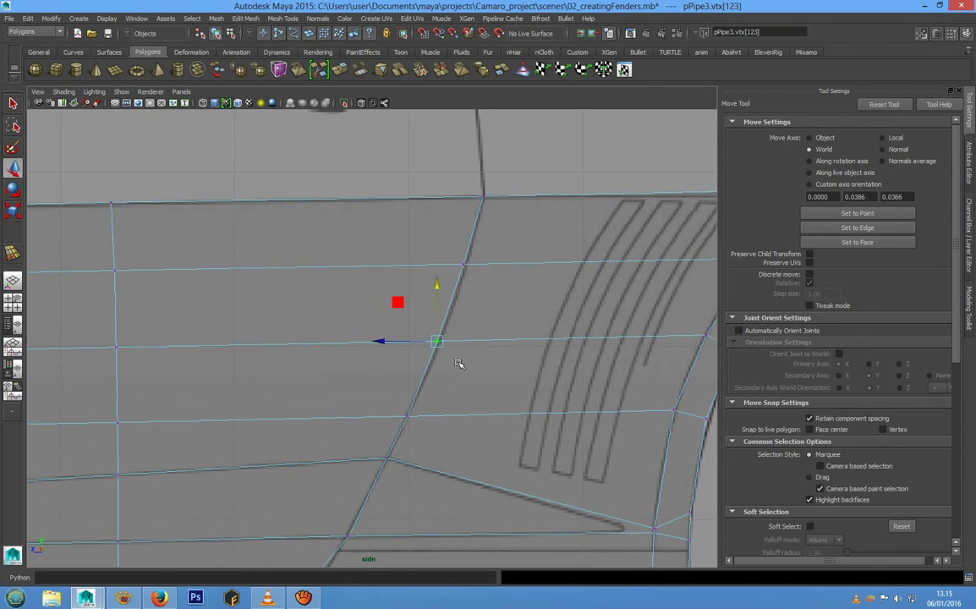
left_click_drag(383, 341, 387, 341)
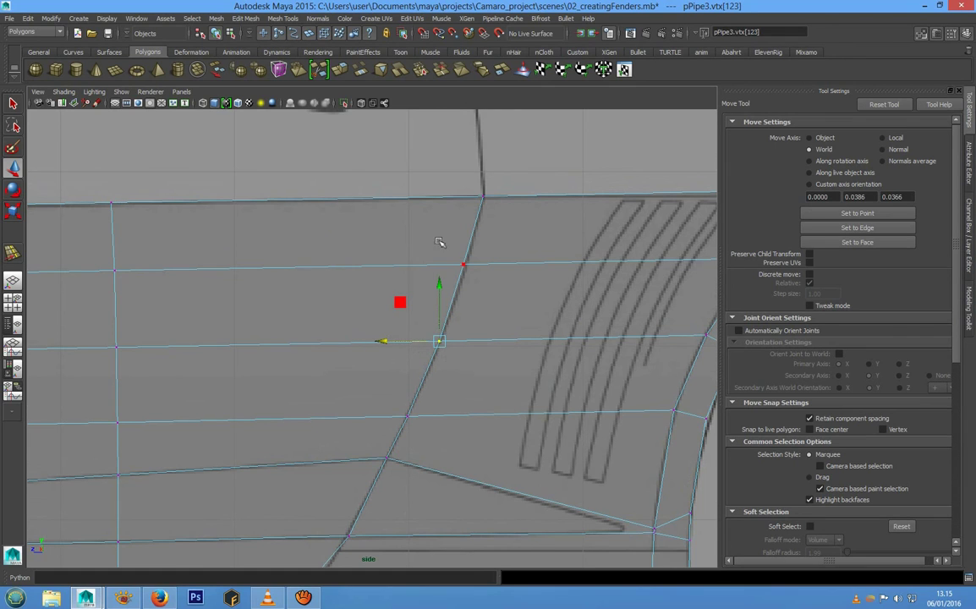
left_click(464, 267)
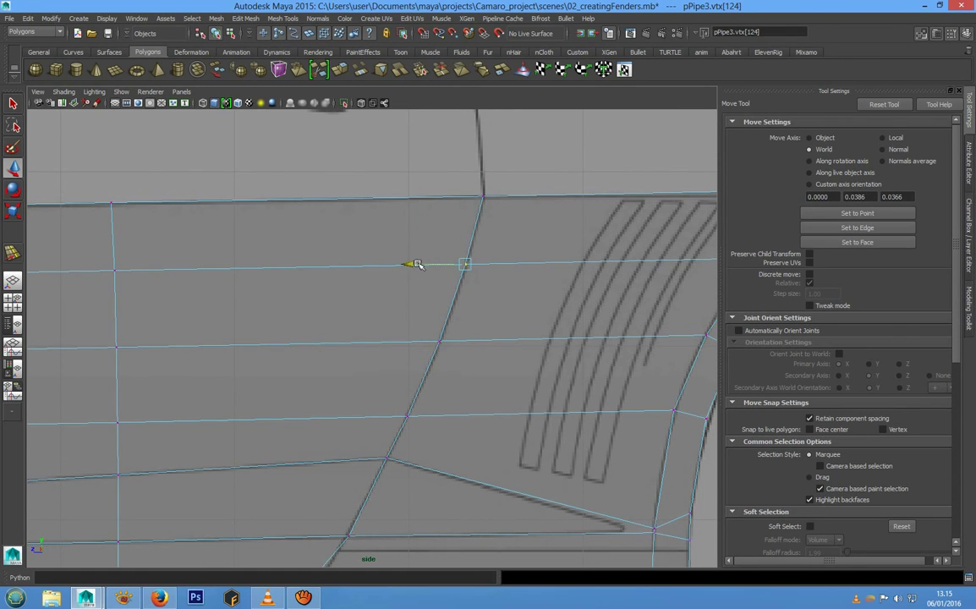
Step: Return the side-panel mesh from vertex editing to object mode with the whole panel and both fenders framed
middle_click_drag(389, 438, 468, 347, "alt")
scroll(469, 347, "down", 6)
middle_click_drag(441, 411, 530, 405, "alt")
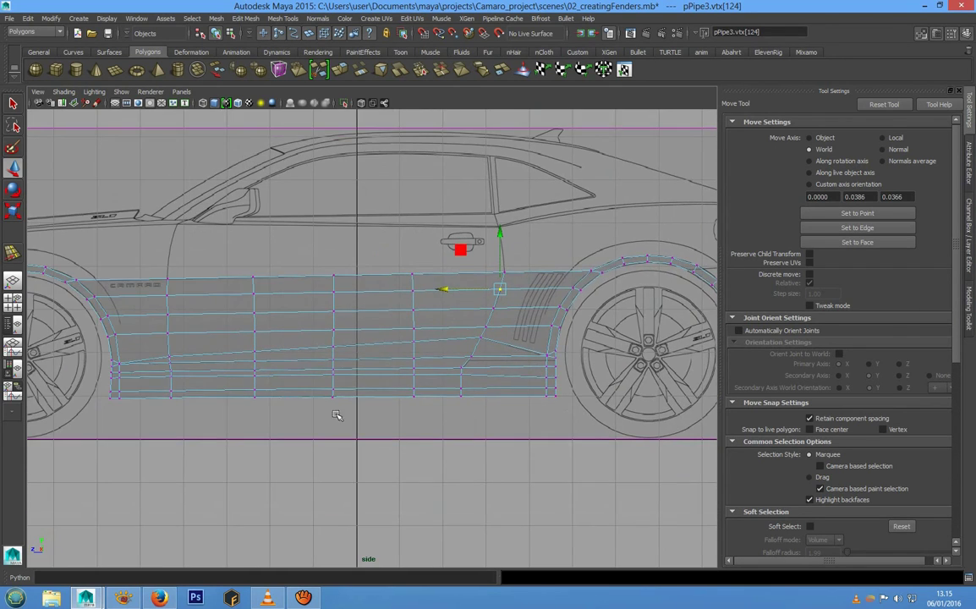
scroll(338, 415, "up", 1)
middle_click_drag(335, 419, 426, 451, "alt")
right_click_drag(400, 342, 422, 330)
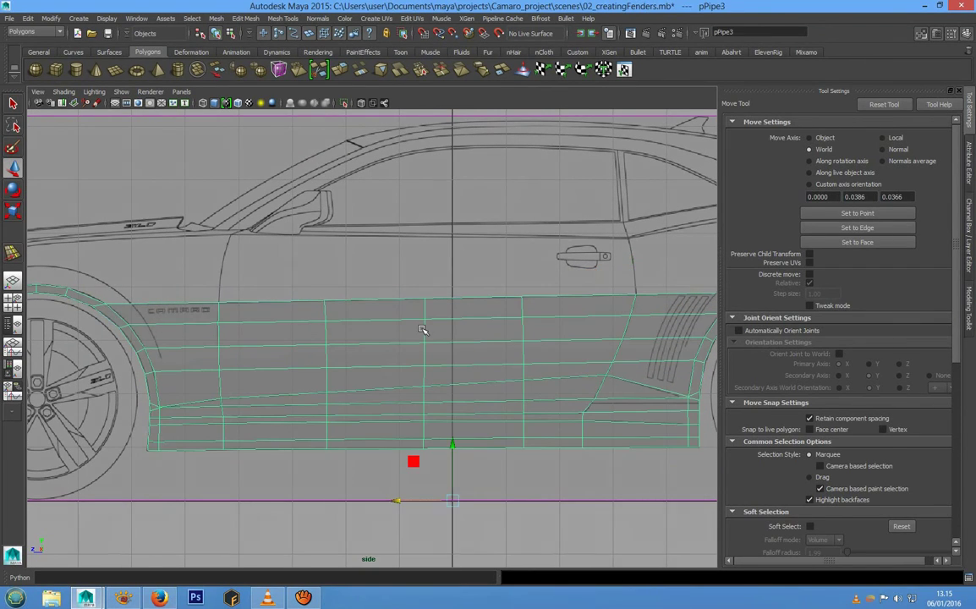
key("f")
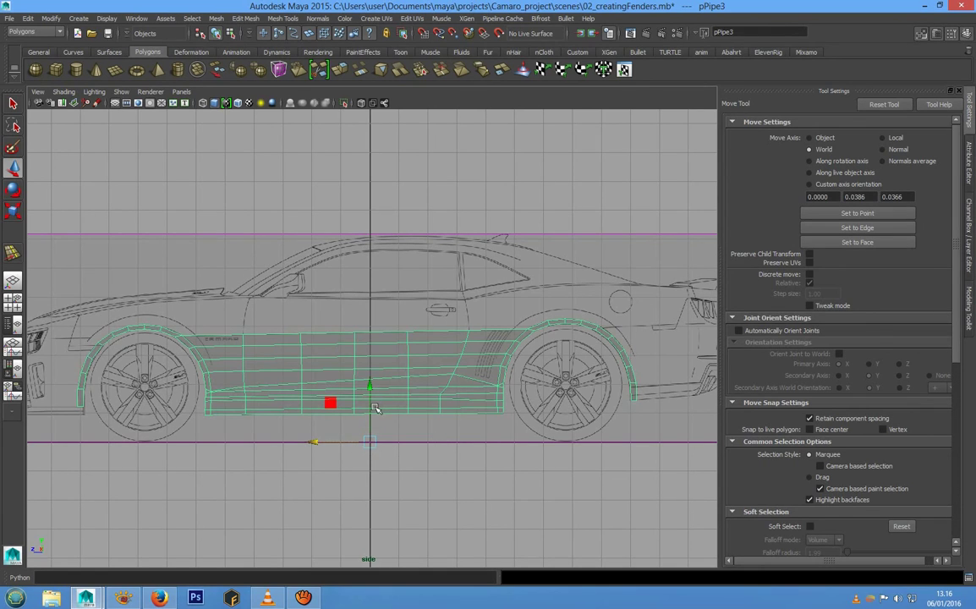
middle_click_drag(387, 396, 360, 396, "alt")
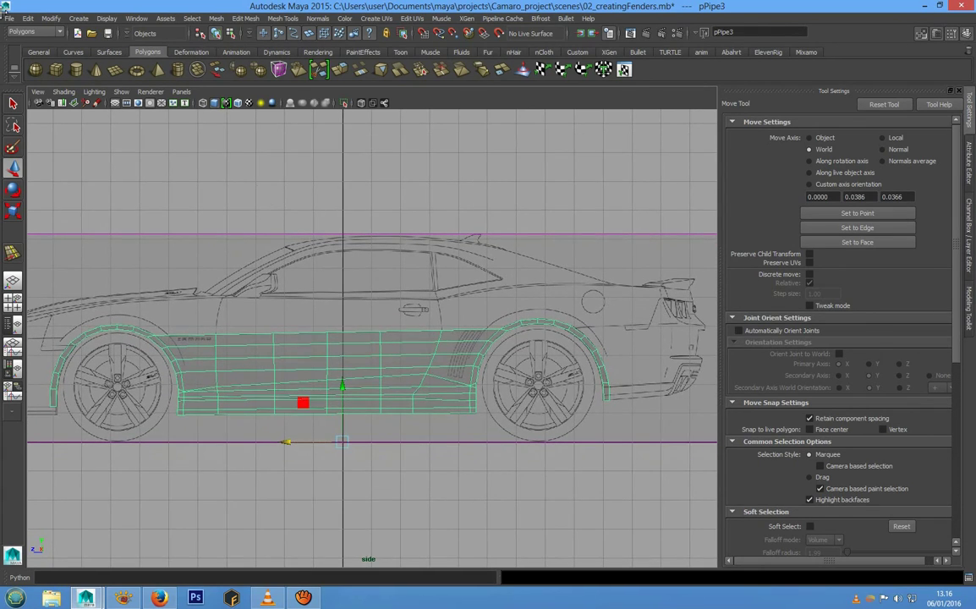
Step: Save the scene under the new name 03_sidePanel.mb in the Camaro_project scenes folder
left_click(14, 19)
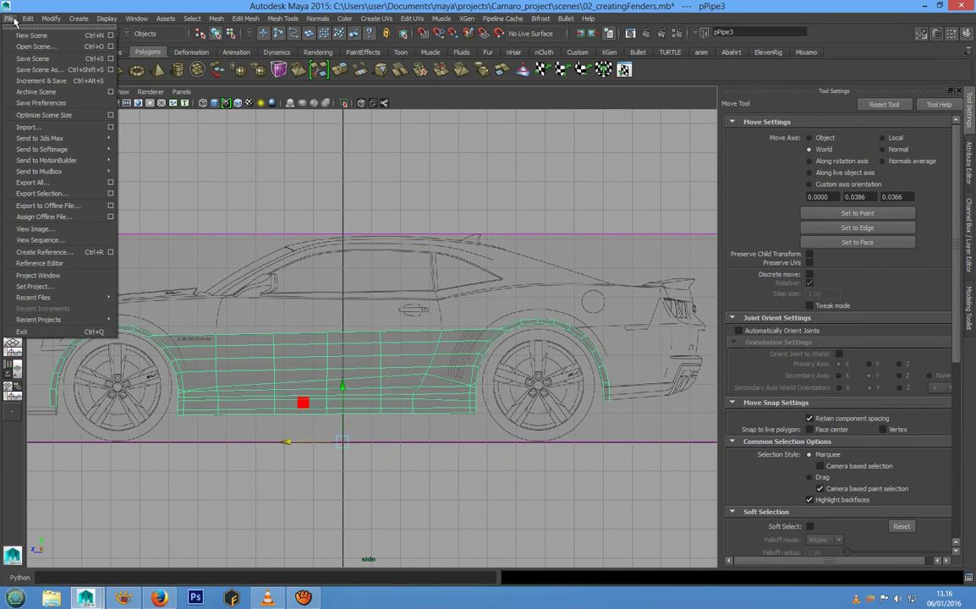
left_click(43, 69)
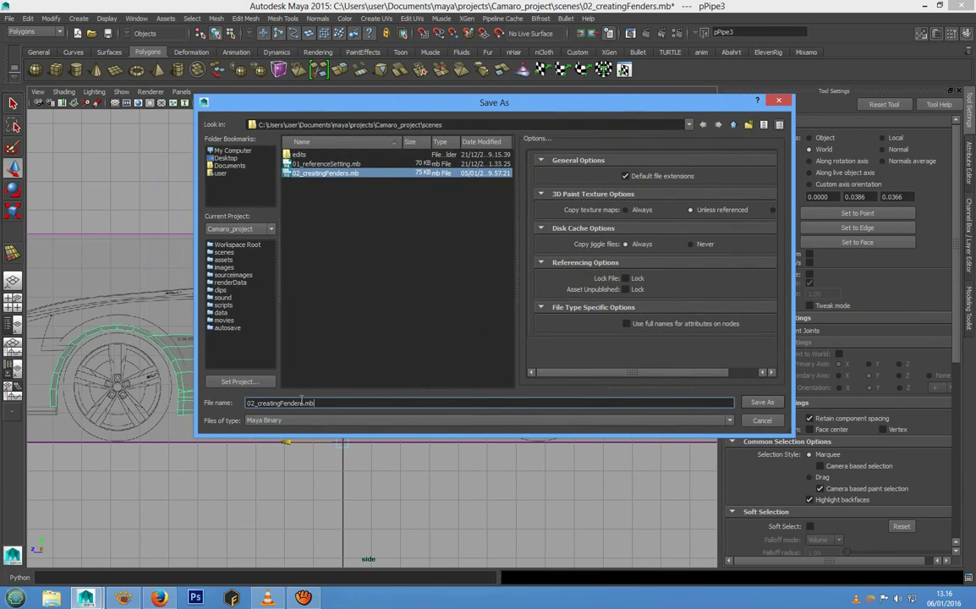
left_click_drag(303, 402, 245, 402)
type("03_sidePanel")
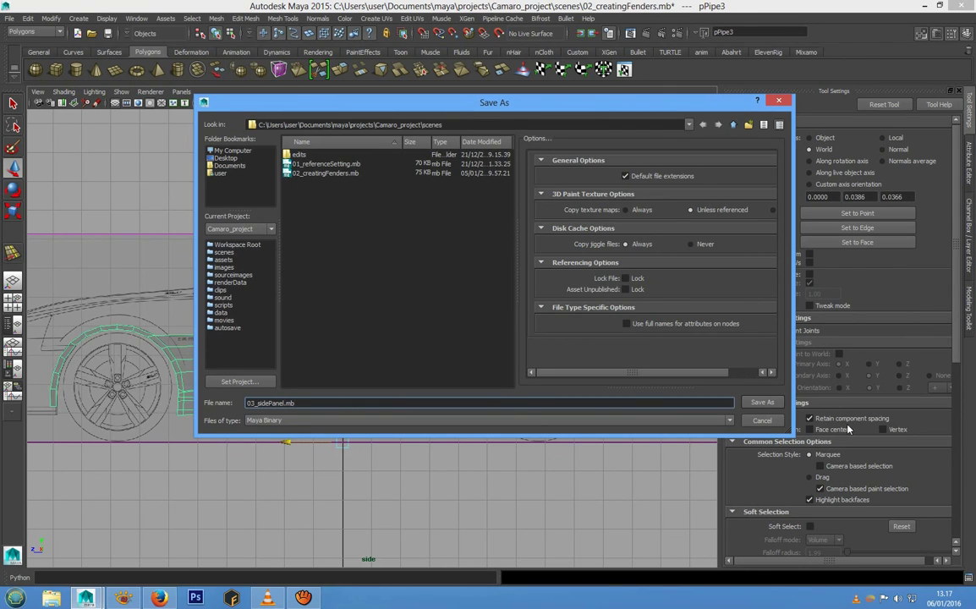
left_click(765, 404)
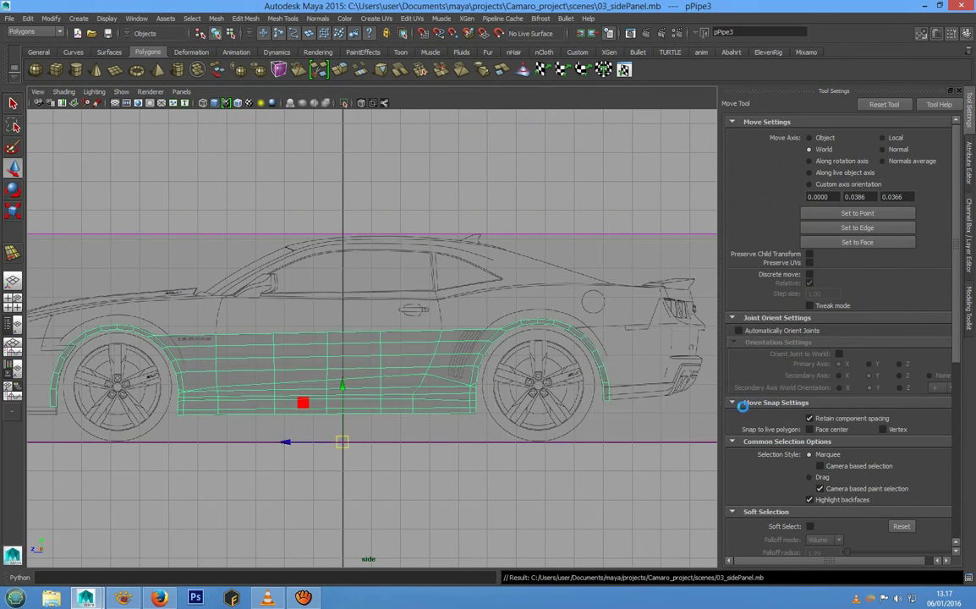
Step: Examine the side-panel and fender mesh from several angles in the perspective view against the side and top blueprints
key("space")
key("space")
left_click_drag(518, 261, 479, 321, "alt")
scroll(486, 362, "up", 5)
right_click_drag(480, 320, 526, 305)
left_click(496, 235)
scroll(490, 279, "down", 6)
left_click_drag(491, 280, 420, 391, "alt")
left_click(397, 348)
key("1")
scroll(415, 356, "up", 5)
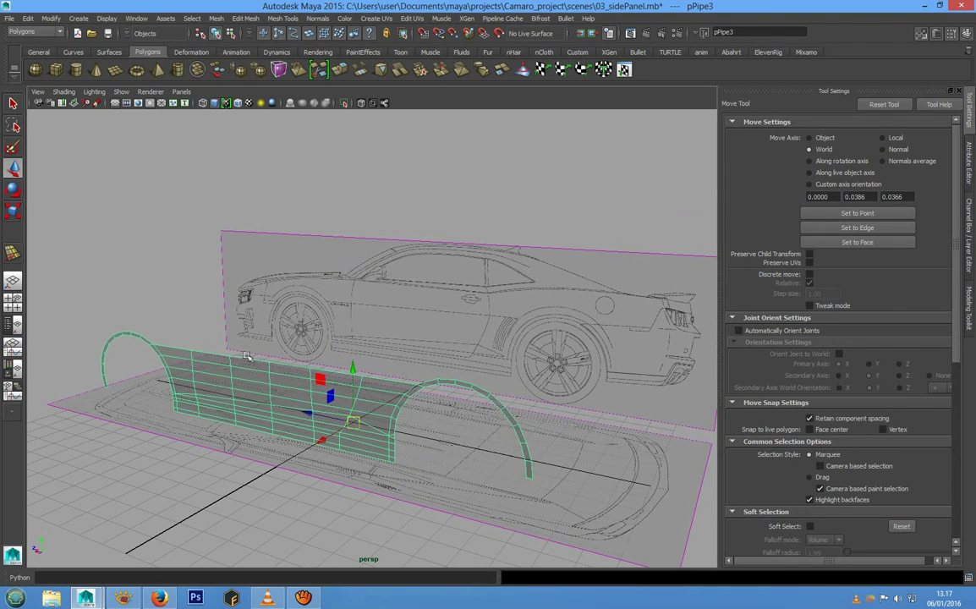
scroll(248, 363, "up", 3)
middle_click_drag(269, 374, 298, 367, "alt")
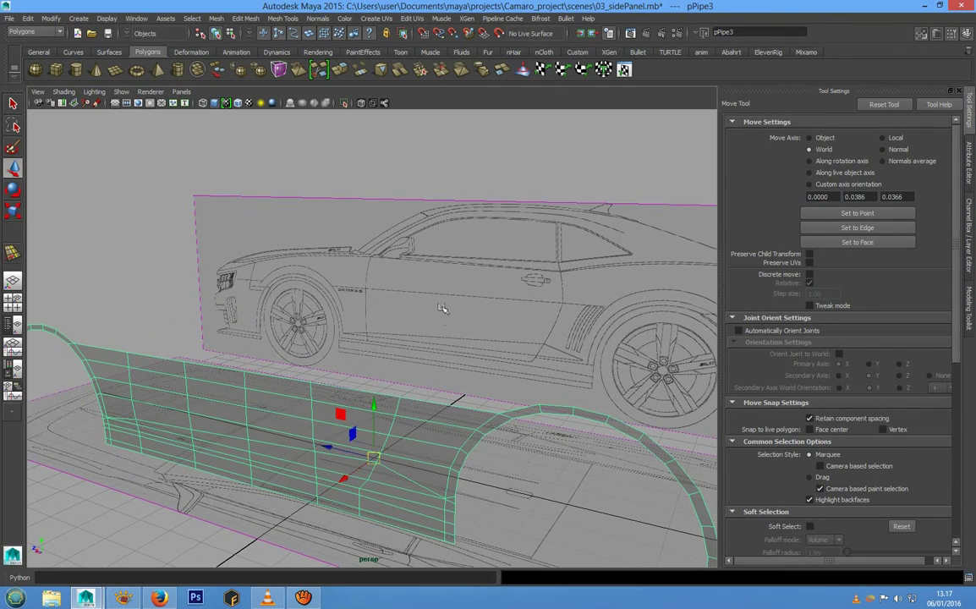
scroll(446, 295, "down", 3)
left_click_drag(447, 295, 467, 330, "alt")
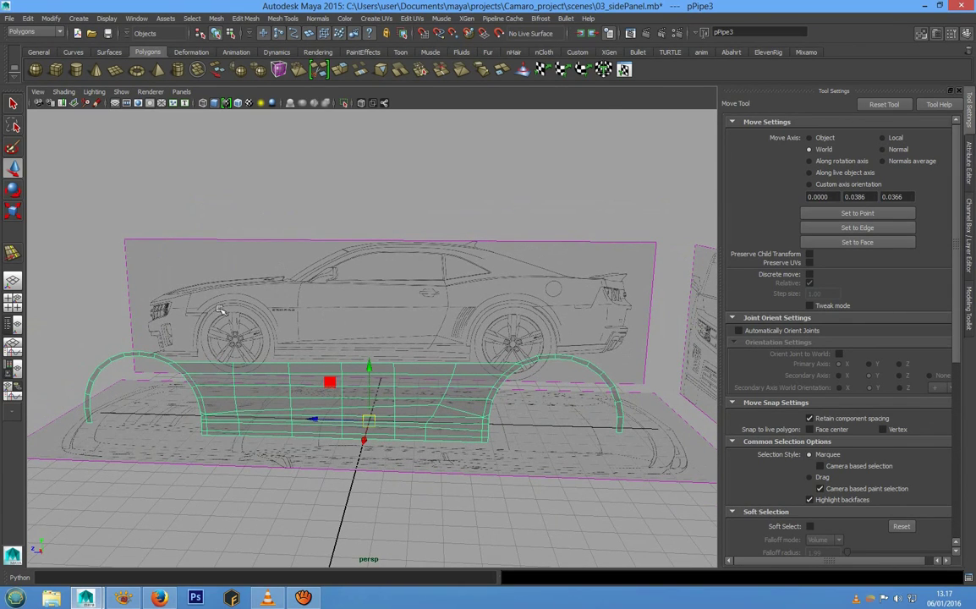